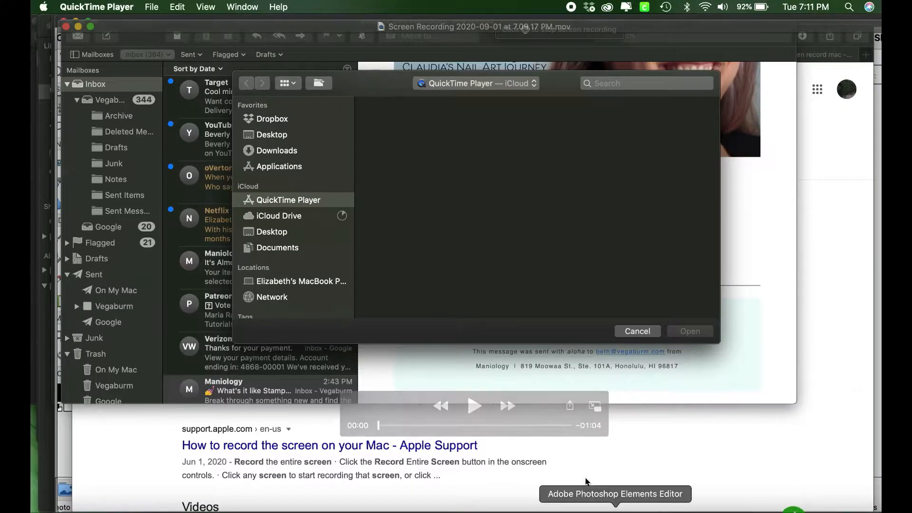
Switch to Adobe Photoshop Elements Editor and create a blank 20 × 16 inch file named "pelican mix up" at 300 pixels/inch.
{"action": "left_click", "coordinate": [613, 505]}
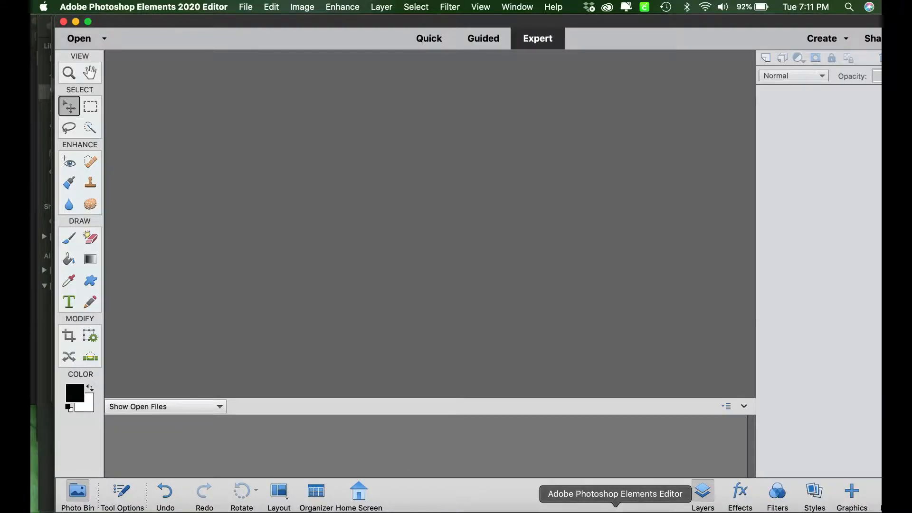
{"action": "left_click", "coordinate": [252, 7]}
{"action": "mouse_move", "coordinate": [255, 23]}
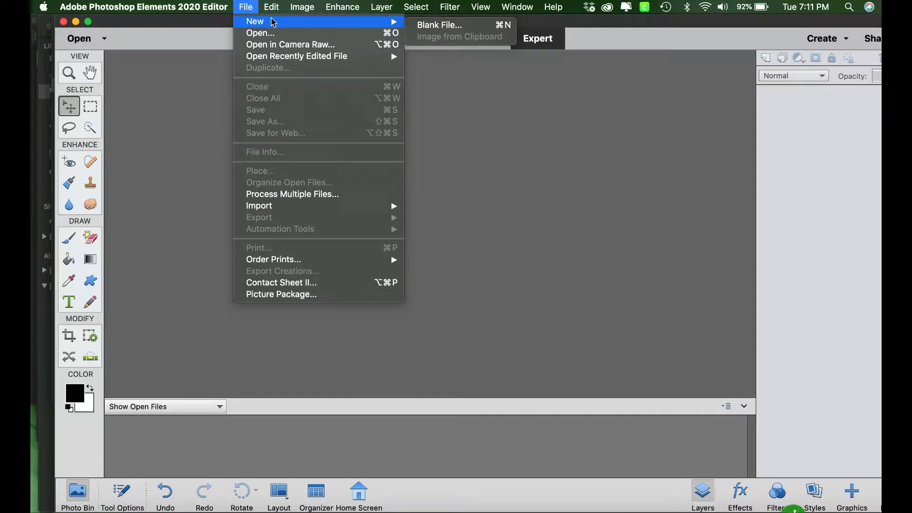
{"action": "left_click", "coordinate": [424, 26]}
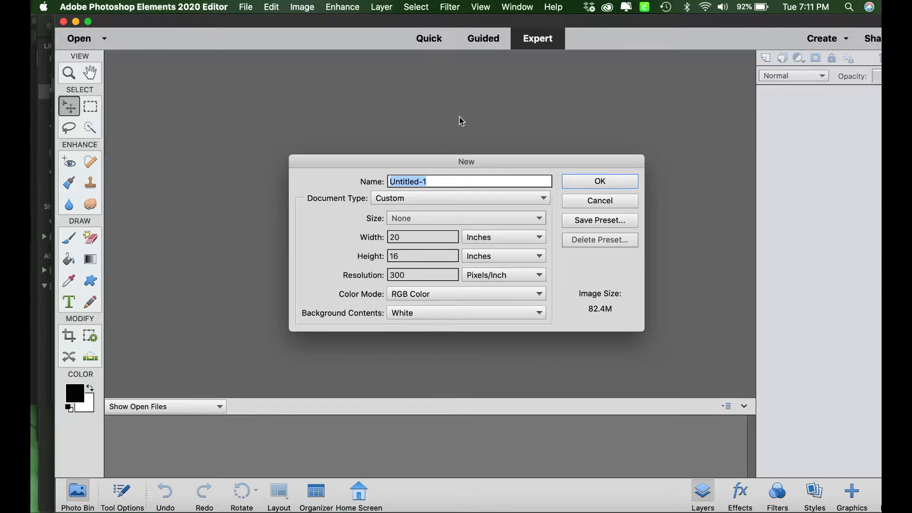
{"action": "type", "text": "pelican mix up"}
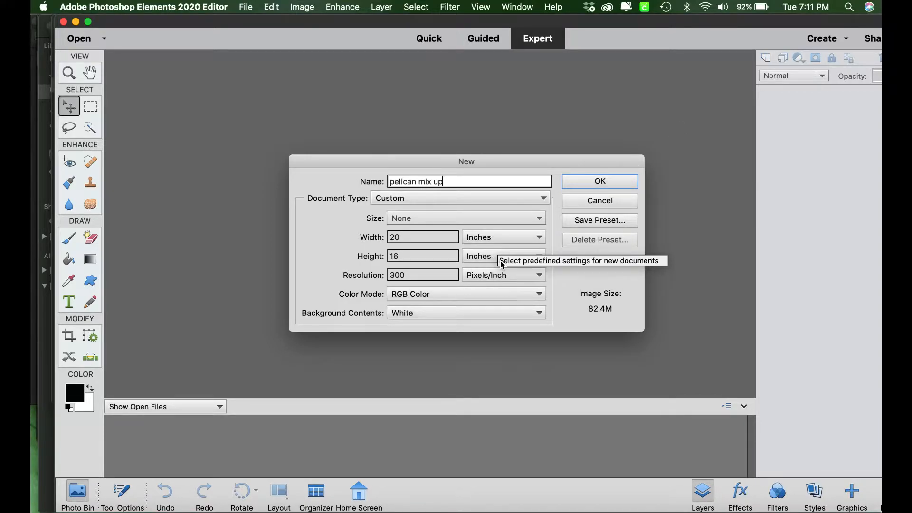
{"action": "left_click", "coordinate": [590, 184]}
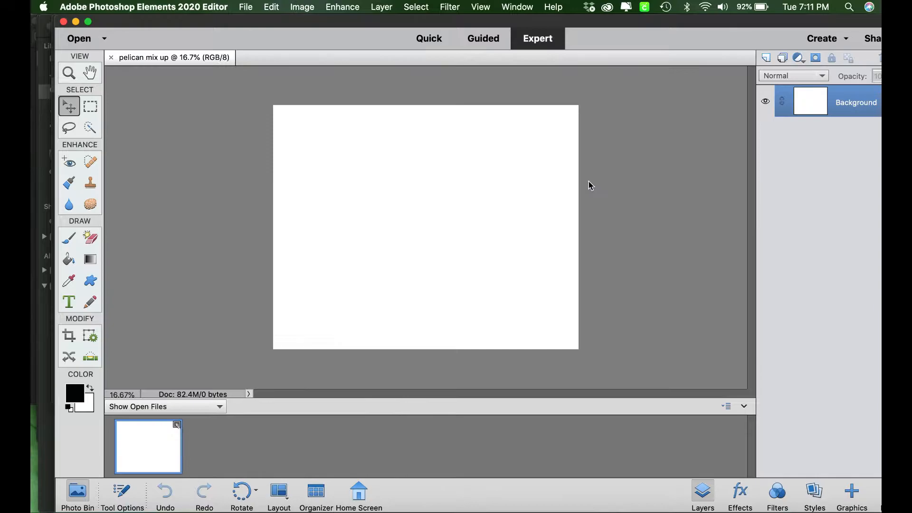
Open the photo pelicans-3547870_1920.jpg from the Downloads folder.
{"action": "left_click", "coordinate": [247, 7]}
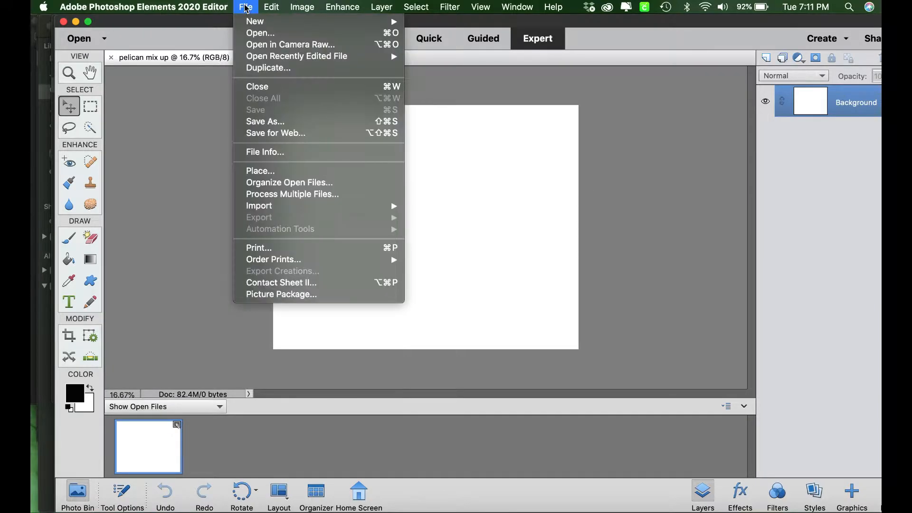
{"action": "left_click", "coordinate": [256, 32]}
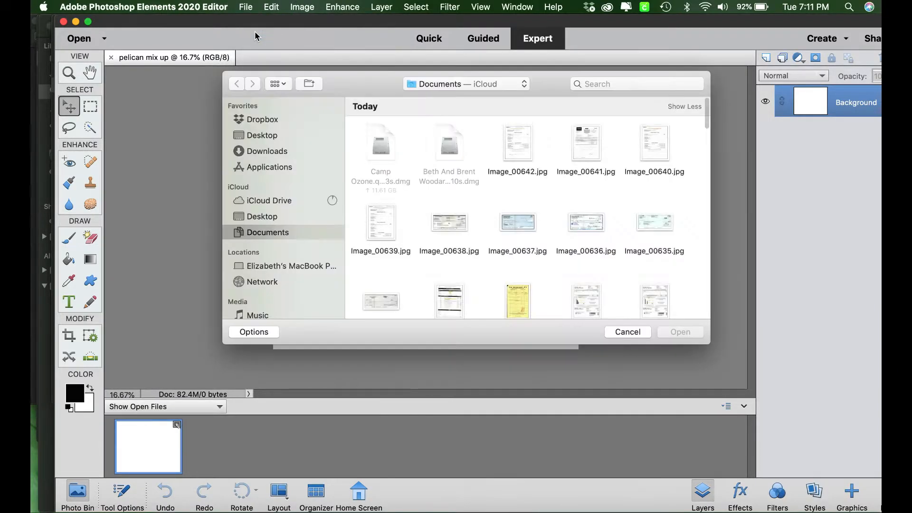
{"action": "left_click", "coordinate": [263, 151]}
{"action": "left_click", "coordinate": [382, 145]}
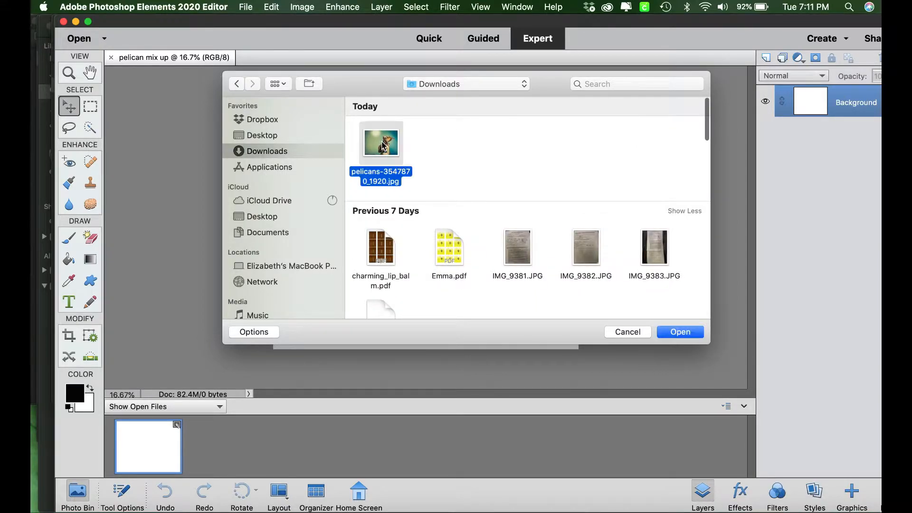
{"action": "left_click", "coordinate": [681, 332]}
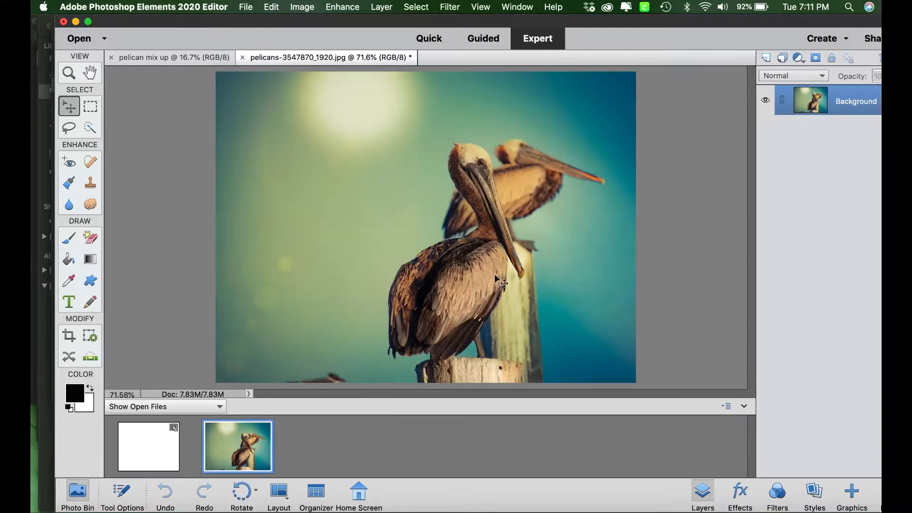
Open the lighthouse image, Screen Shot 2020-09-01 at 7.06.30 PM.png, from the Desktop folder.
{"action": "left_click", "coordinate": [245, 8]}
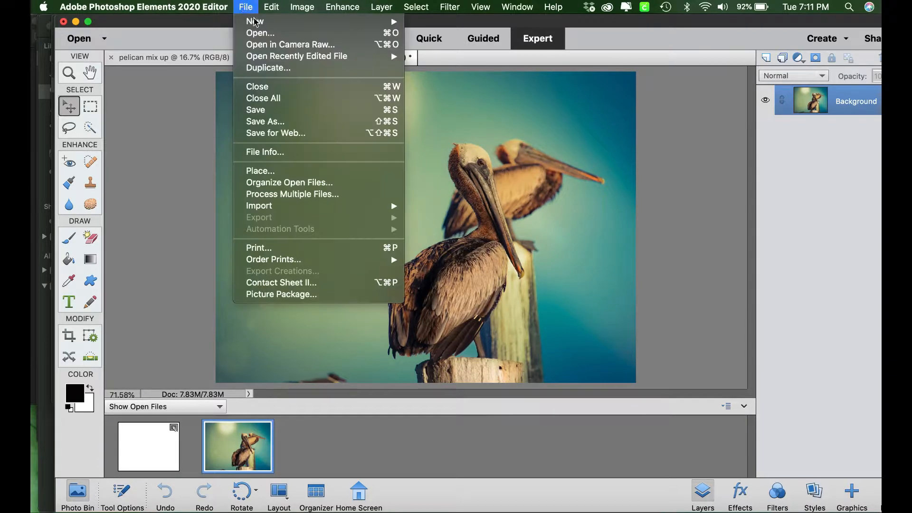
{"action": "left_click", "coordinate": [261, 33]}
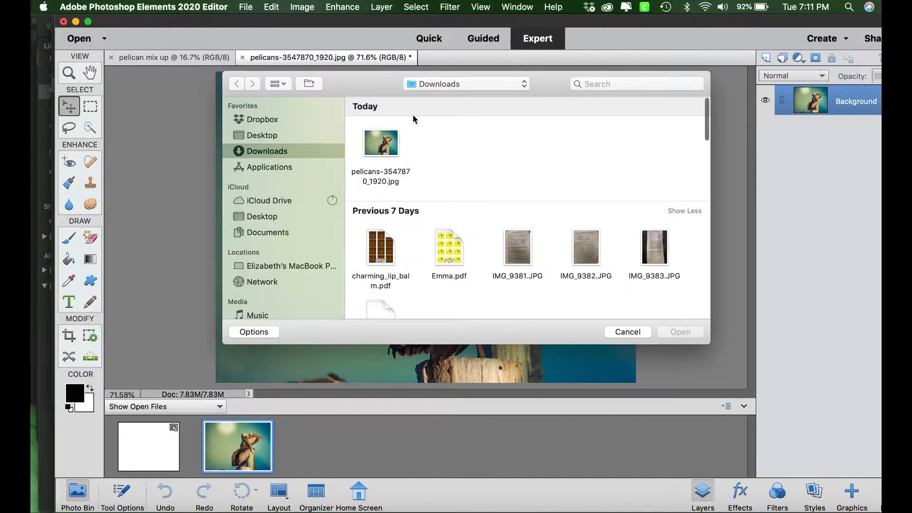
{"action": "left_click", "coordinate": [264, 135]}
{"action": "left_click", "coordinate": [448, 145]}
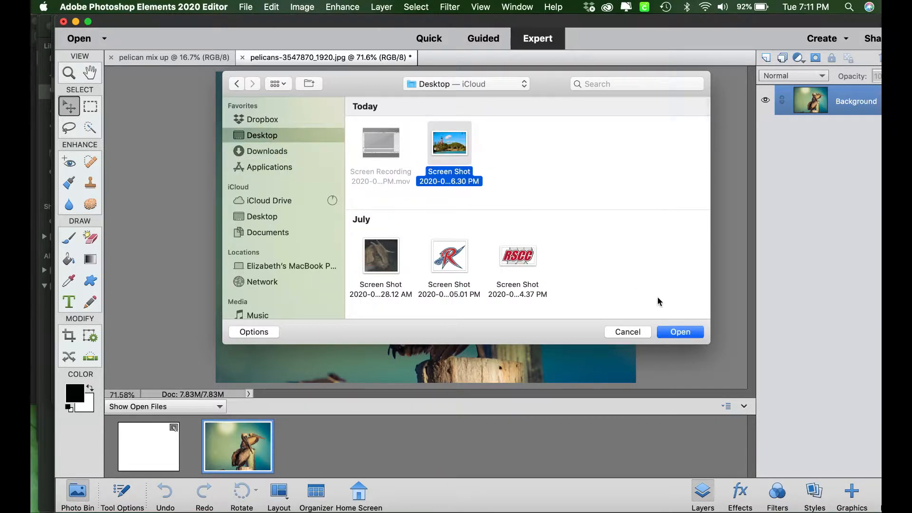
{"action": "left_click", "coordinate": [685, 331]}
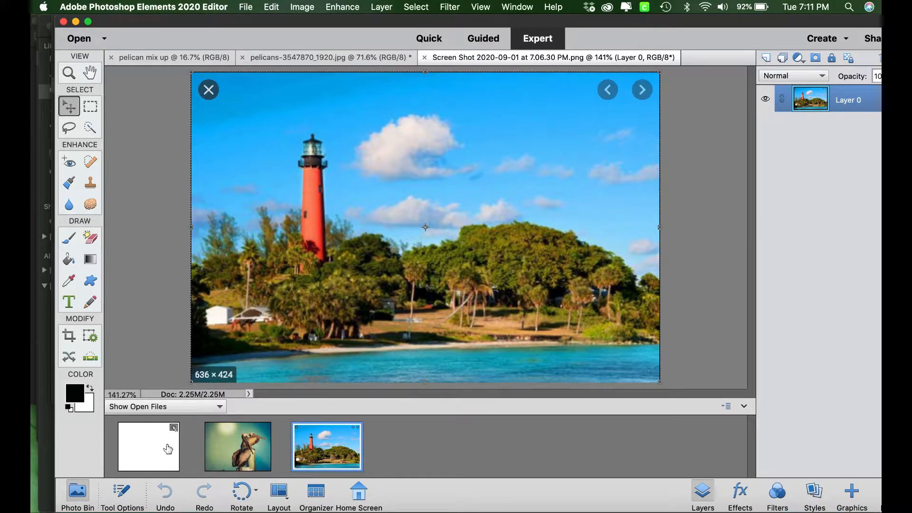
Remove large areas of the sky around the birds in the pelican photo with the Magic Eraser at tolerance 32.
{"action": "left_click", "coordinate": [223, 453]}
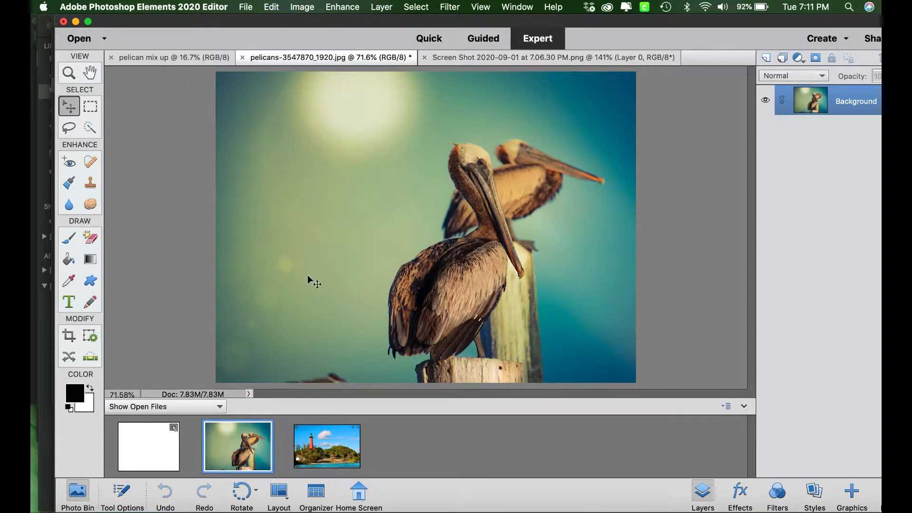
{"action": "left_click", "coordinate": [91, 238]}
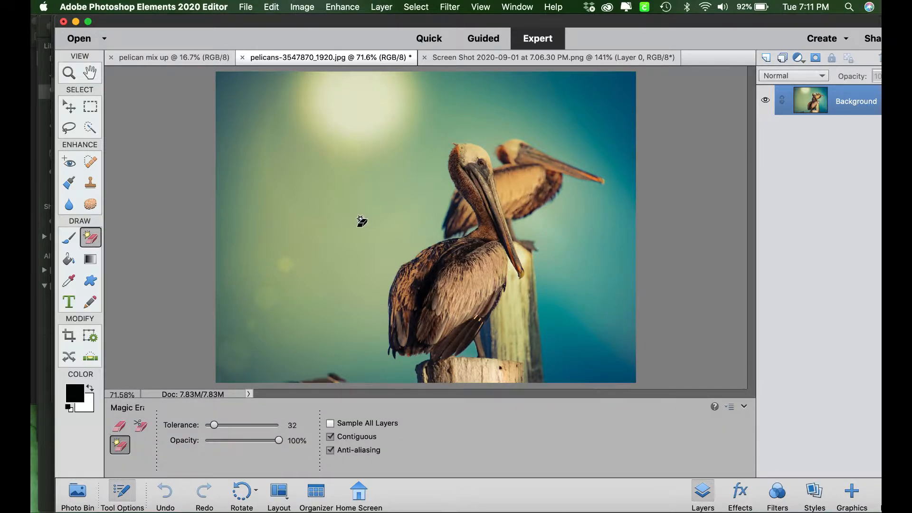
{"action": "left_click", "coordinate": [361, 222]}
{"action": "left_click", "coordinate": [312, 359]}
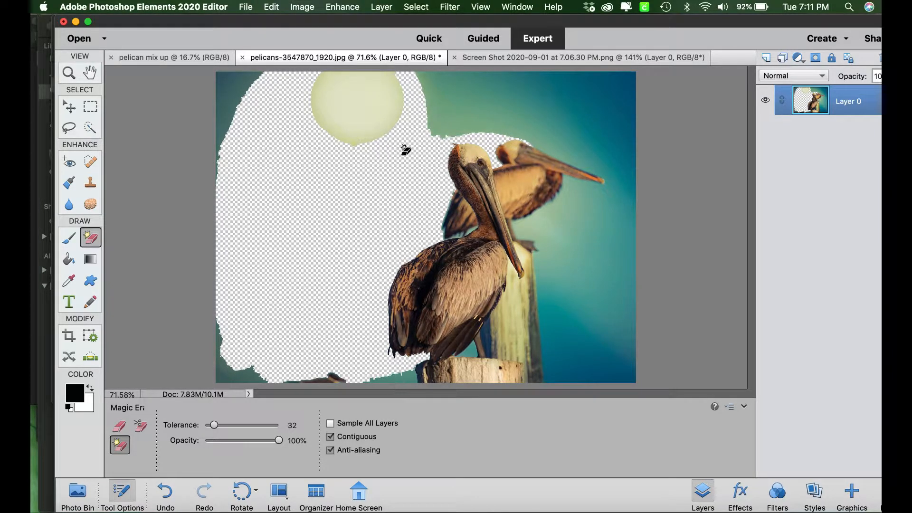
{"action": "left_click", "coordinate": [526, 108]}
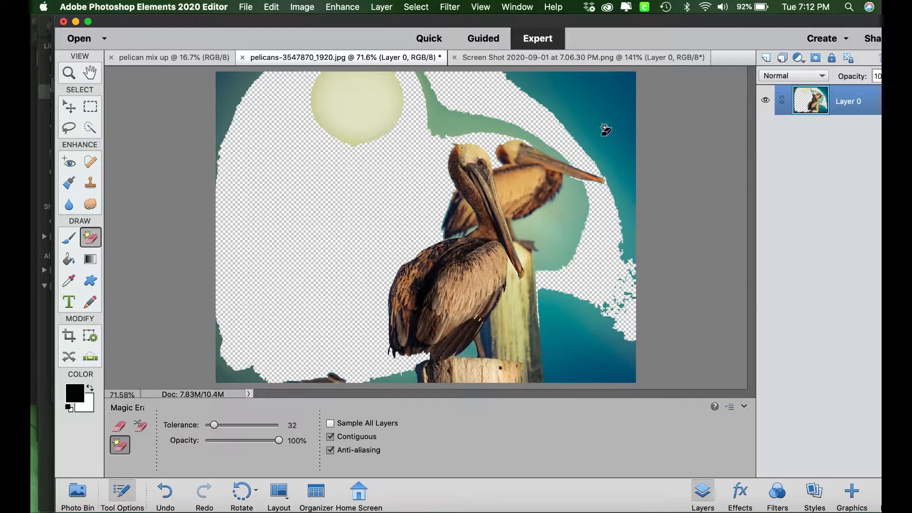
{"action": "left_click", "coordinate": [606, 129]}
Erase parts of the rear pelican's body, head and beak with the Magic Eraser.
{"action": "left_click", "coordinate": [518, 200]}
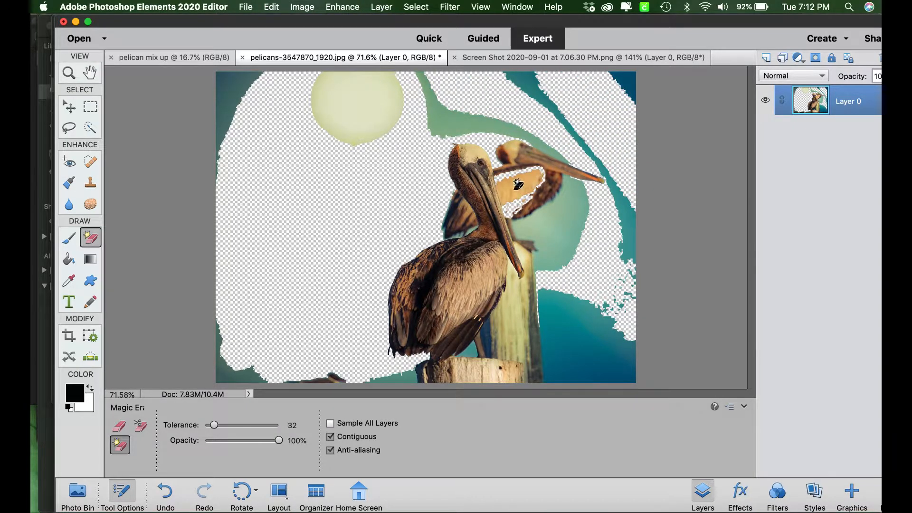
{"action": "left_click", "coordinate": [519, 185]}
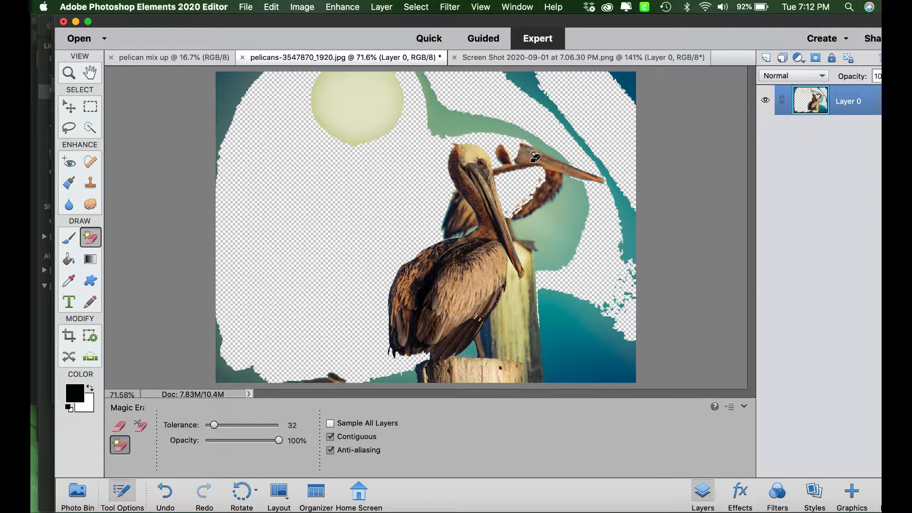
{"action": "left_click", "coordinate": [535, 157]}
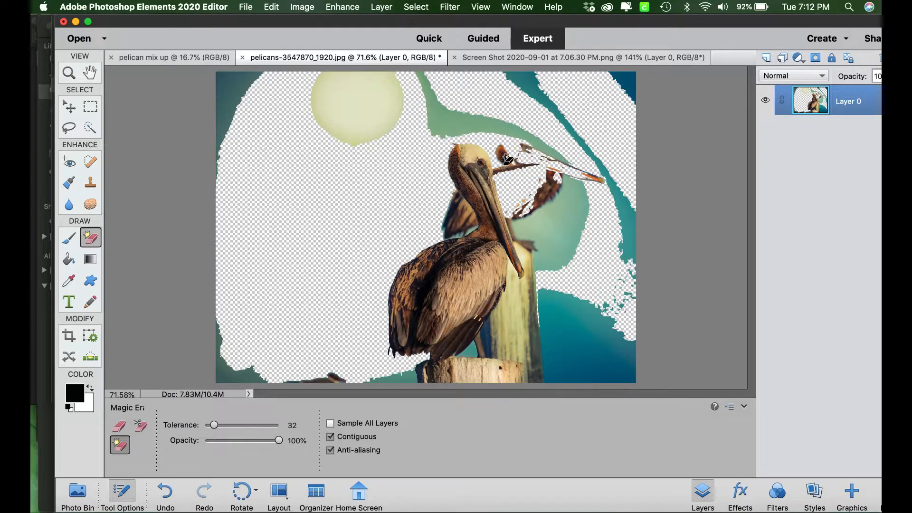
{"action": "left_click", "coordinate": [514, 341]}
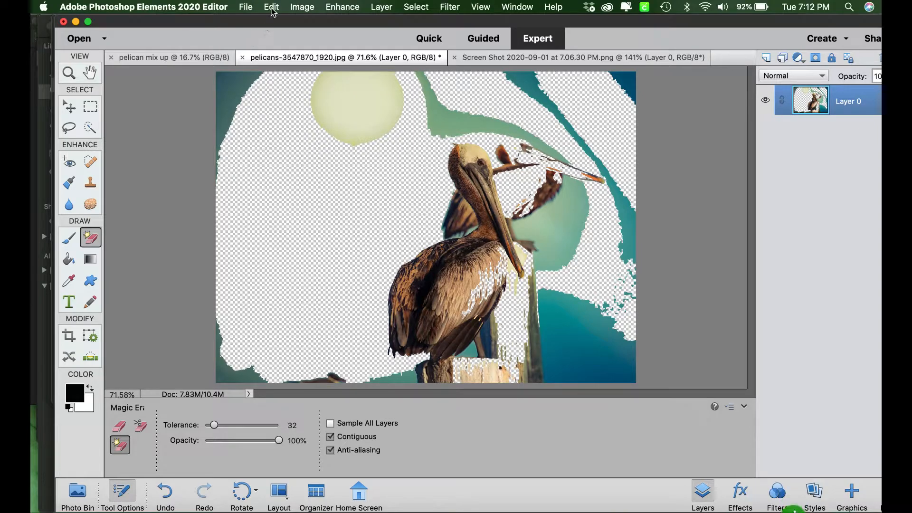
{"action": "left_click", "coordinate": [272, 8]}
{"action": "left_click", "coordinate": [283, 21]}
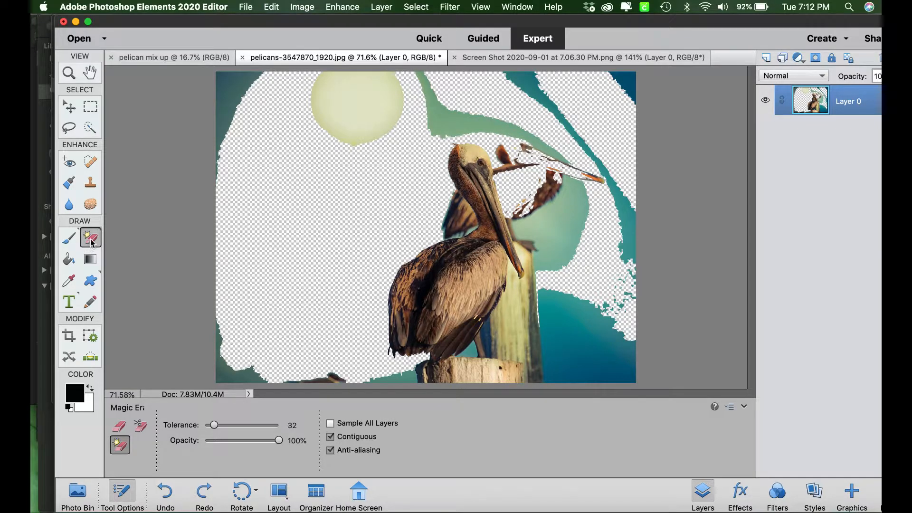
Erase the leftover background along the photo's left side with the standard Eraser, using brush sizes of 1464 px and 57 px.
{"action": "left_click", "coordinate": [119, 426]}
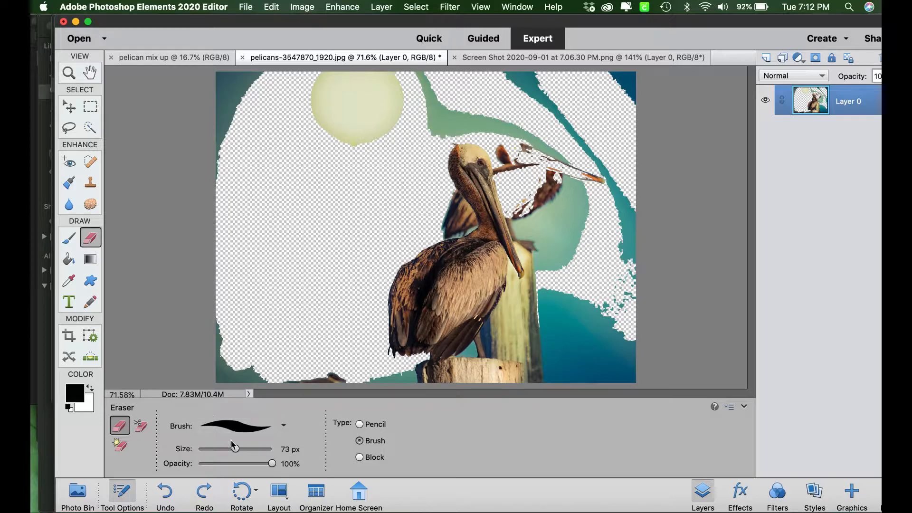
{"action": "left_click_drag", "start_coordinate": [236, 449], "coordinate": [260, 449]}
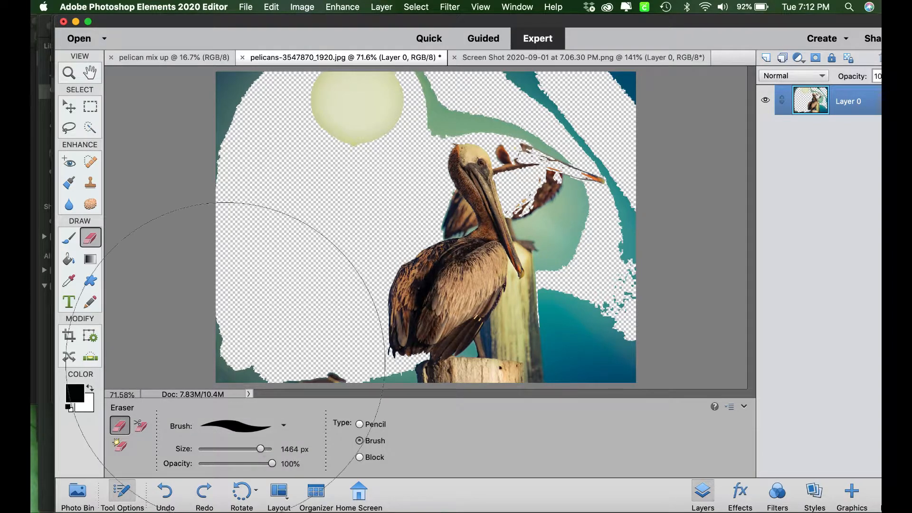
{"action": "left_click", "coordinate": [228, 339]}
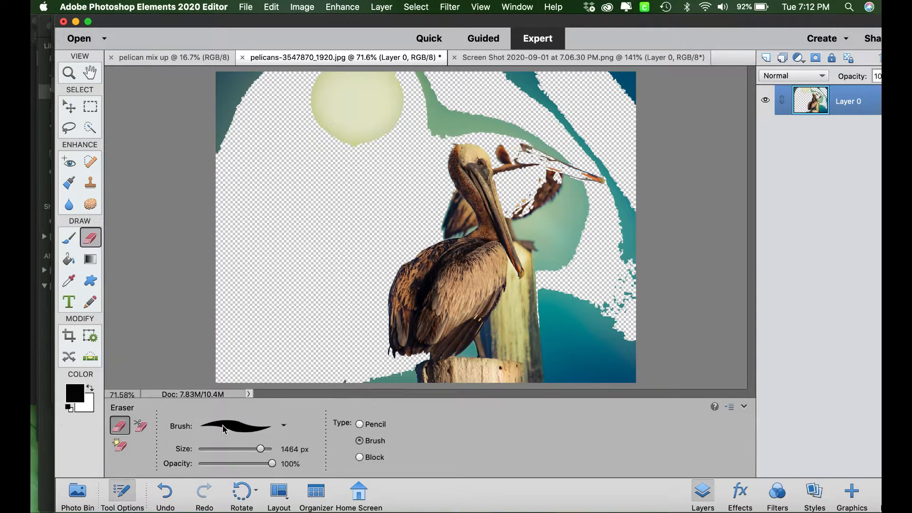
{"action": "left_click_drag", "start_coordinate": [260, 449], "coordinate": [230, 449]}
{"action": "mouse_move", "coordinate": [234, 153]}
{"action": "left_mouse_down"}
{"action": "mouse_move", "coordinate": [219, 99]}
{"action": "mouse_move", "coordinate": [220, 185]}
{"action": "mouse_move", "coordinate": [254, 69]}
{"action": "mouse_move", "coordinate": [245, 78]}
{"action": "mouse_move", "coordinate": [248, 102]}
{"action": "mouse_move", "coordinate": [293, 59]}
{"action": "mouse_move", "coordinate": [212, 86]}
{"action": "mouse_move", "coordinate": [235, 71]}
{"action": "mouse_move", "coordinate": [202, 127]}
{"action": "mouse_move", "coordinate": [228, 96]}
{"action": "left_mouse_up"}
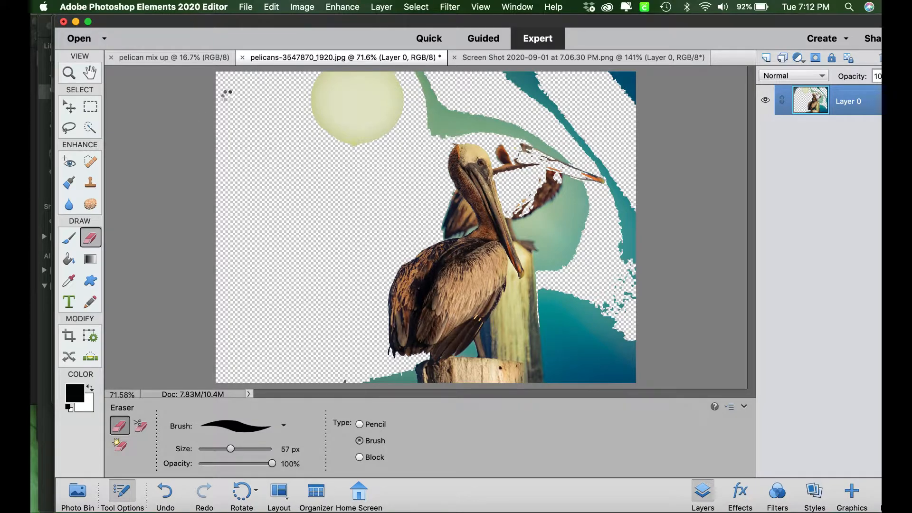
Erase the sun, the sky above and right of the front pelican, and most of the rear pelican with a 592 px Eraser.
{"action": "left_click_drag", "start_coordinate": [231, 449], "coordinate": [252, 450]}
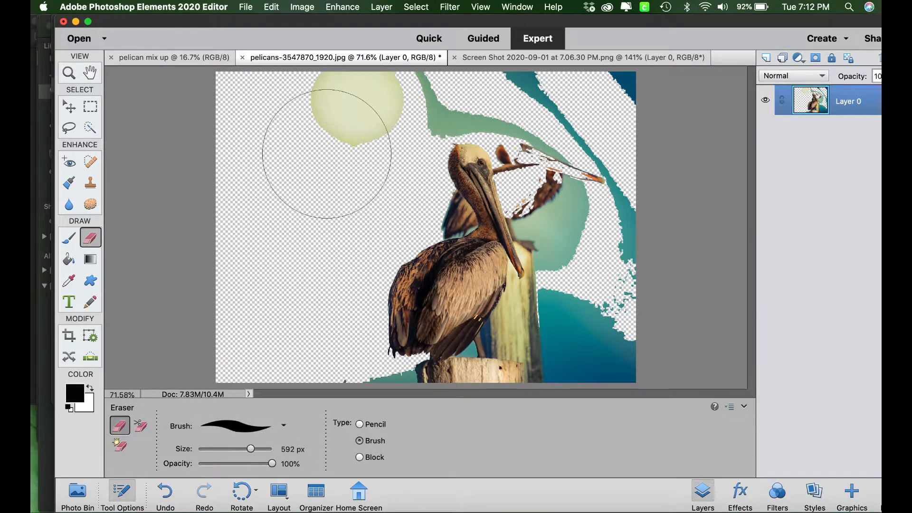
{"action": "mouse_move", "coordinate": [343, 127]}
{"action": "left_mouse_down"}
{"action": "mouse_move", "coordinate": [356, 102]}
{"action": "mouse_move", "coordinate": [367, 112]}
{"action": "mouse_move", "coordinate": [420, 78]}
{"action": "left_mouse_up"}
{"action": "mouse_move", "coordinate": [587, 98]}
{"action": "left_mouse_down"}
{"action": "mouse_move", "coordinate": [603, 154]}
{"action": "mouse_move", "coordinate": [574, 109]}
{"action": "mouse_move", "coordinate": [554, 98]}
{"action": "mouse_move", "coordinate": [554, 112]}
{"action": "mouse_move", "coordinate": [576, 116]}
{"action": "mouse_move", "coordinate": [549, 121]}
{"action": "left_mouse_up"}
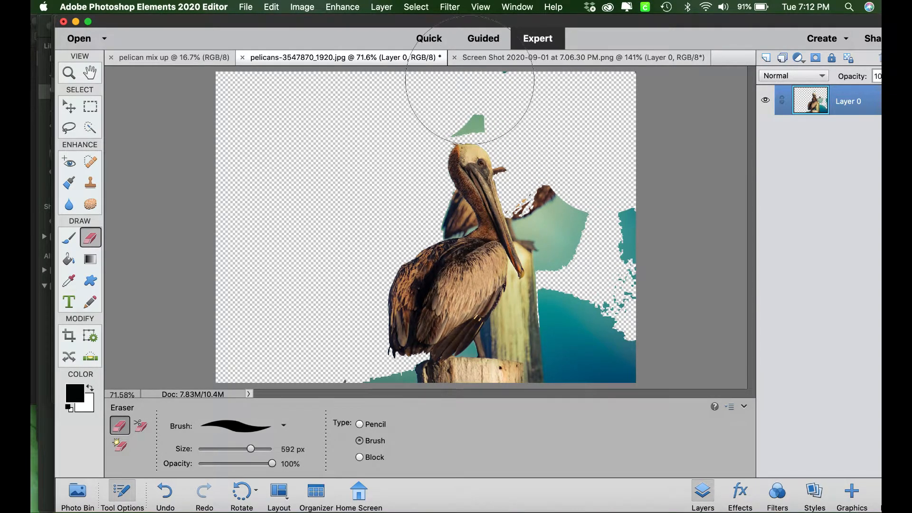
{"action": "left_click_drag", "start_coordinate": [469, 77], "coordinate": [484, 79]}
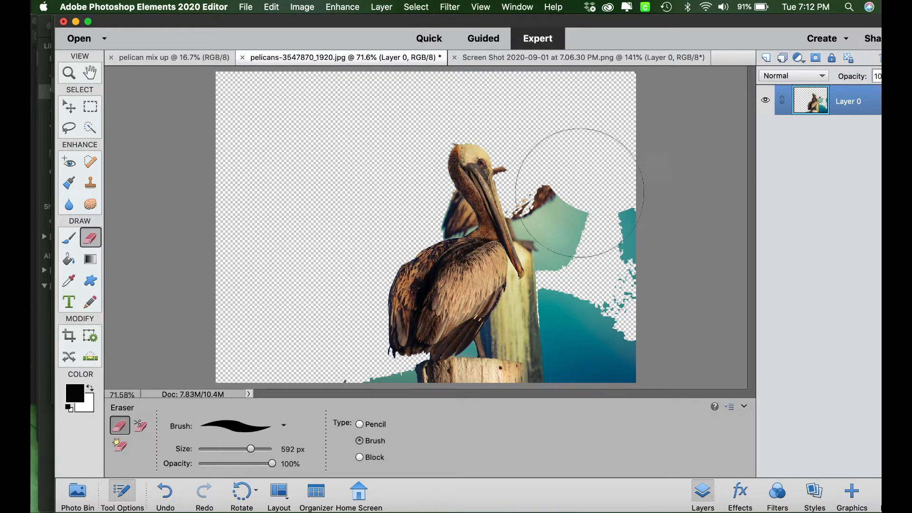
{"action": "mouse_move", "coordinate": [572, 205]}
{"action": "left_mouse_down"}
{"action": "mouse_move", "coordinate": [574, 232]}
{"action": "mouse_move", "coordinate": [599, 271]}
{"action": "mouse_move", "coordinate": [596, 349]}
{"action": "mouse_move", "coordinate": [581, 324]}
{"action": "left_mouse_up"}
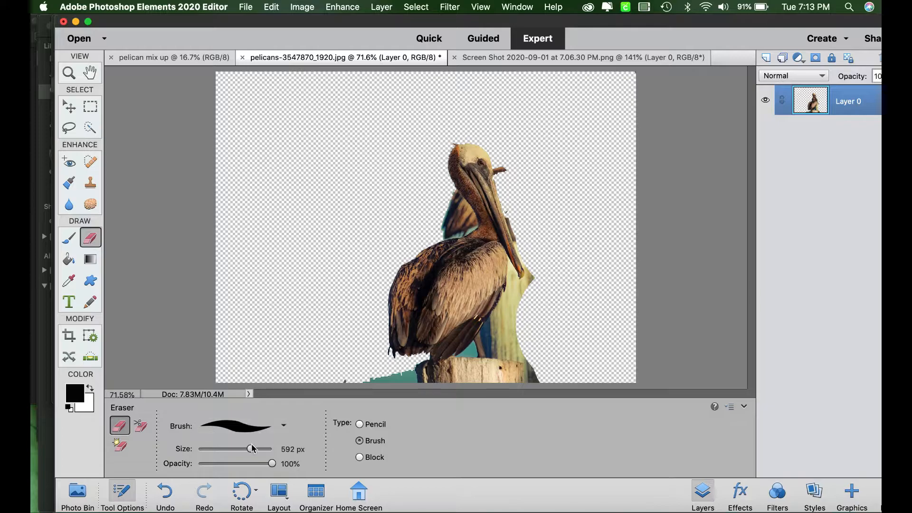
Clean up the leftovers around the front pelican and its wooden perch with the Eraser at 71 px.
{"action": "left_click_drag", "start_coordinate": [253, 450], "coordinate": [235, 451]}
{"action": "left_click_drag", "start_coordinate": [362, 379], "coordinate": [410, 375]}
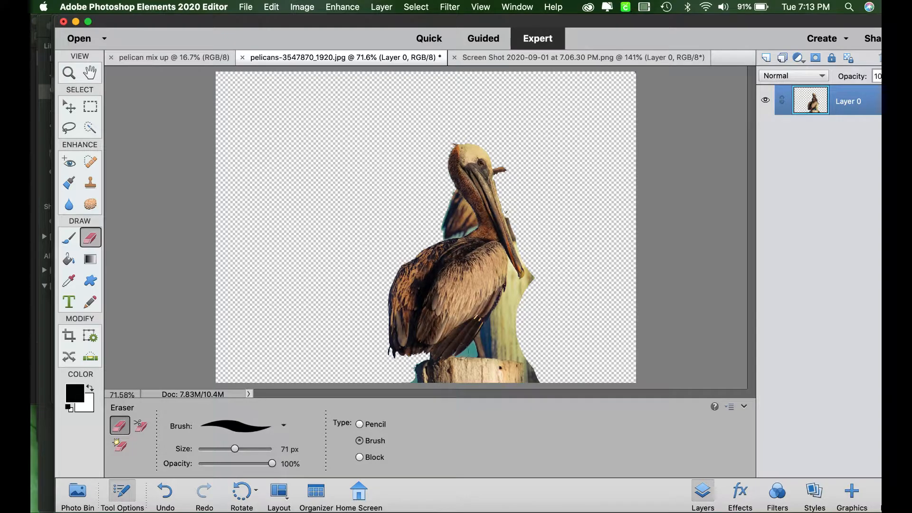
{"action": "mouse_move", "coordinate": [490, 335]}
{"action": "left_mouse_down"}
{"action": "mouse_move", "coordinate": [532, 280]}
{"action": "mouse_move", "coordinate": [535, 297]}
{"action": "mouse_move", "coordinate": [494, 344]}
{"action": "mouse_move", "coordinate": [525, 351]}
{"action": "mouse_move", "coordinate": [512, 335]}
{"action": "mouse_move", "coordinate": [528, 341]}
{"action": "mouse_move", "coordinate": [535, 378]}
{"action": "left_mouse_up"}
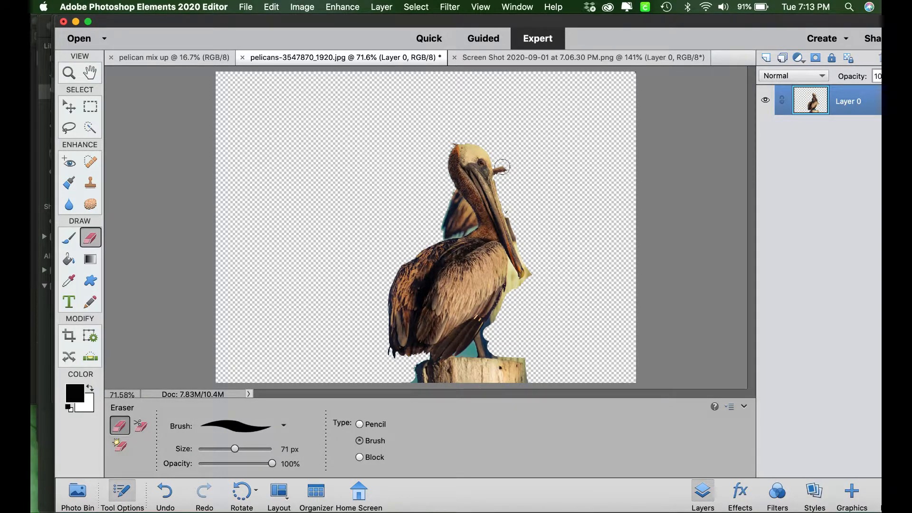
{"action": "left_click_drag", "start_coordinate": [502, 167], "coordinate": [508, 189]}
{"action": "mouse_move", "coordinate": [435, 205]}
{"action": "left_mouse_down"}
{"action": "mouse_move", "coordinate": [458, 219]}
{"action": "mouse_move", "coordinate": [455, 198]}
{"action": "mouse_move", "coordinate": [468, 221]}
{"action": "mouse_move", "coordinate": [436, 228]}
{"action": "mouse_move", "coordinate": [445, 220]}
{"action": "mouse_move", "coordinate": [431, 217]}
{"action": "left_mouse_up"}
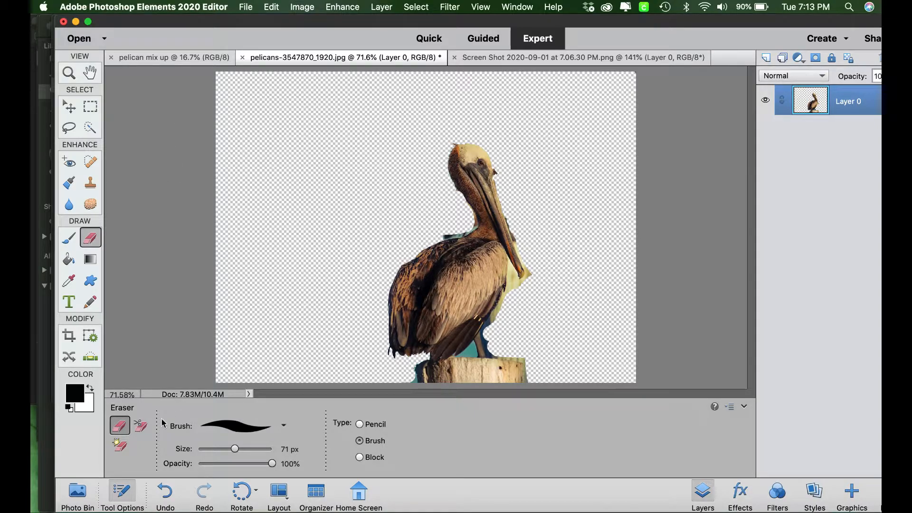
Place the lighthouse image from the Photo Bin onto the blank "pelican mix up" canvas as a new layer.
{"action": "left_click", "coordinate": [79, 496]}
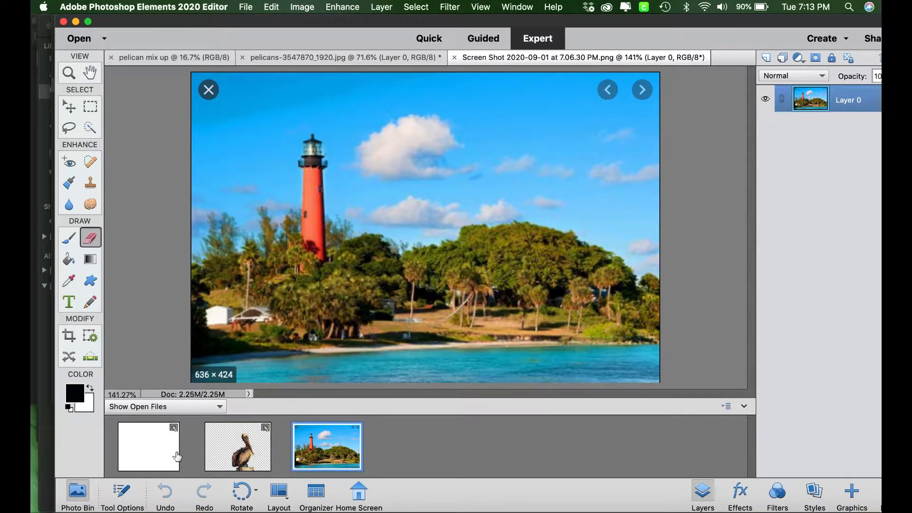
{"action": "left_click", "coordinate": [177, 457]}
{"action": "left_click_drag", "start_coordinate": [342, 448], "coordinate": [419, 245]}
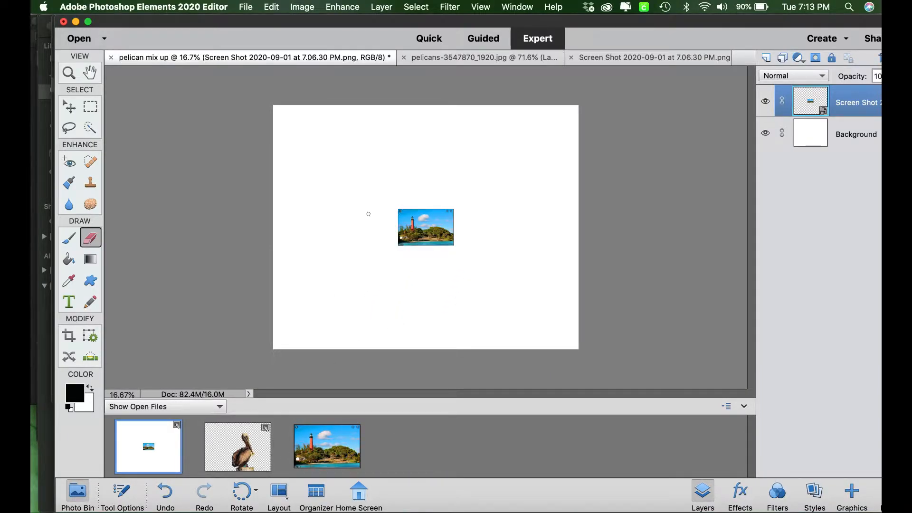
Scale the lighthouse layer to about 687% with the Move tool, center it to fill the whole canvas, and commit the transform.
{"action": "left_click", "coordinate": [69, 106]}
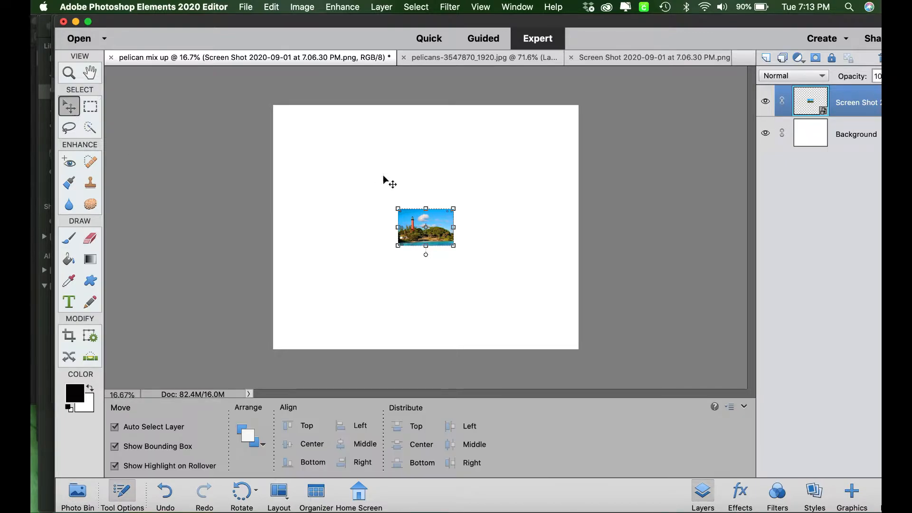
{"action": "left_click_drag", "start_coordinate": [399, 210], "coordinate": [250, 123]}
{"action": "left_click_drag", "start_coordinate": [454, 246], "coordinate": [608, 357]}
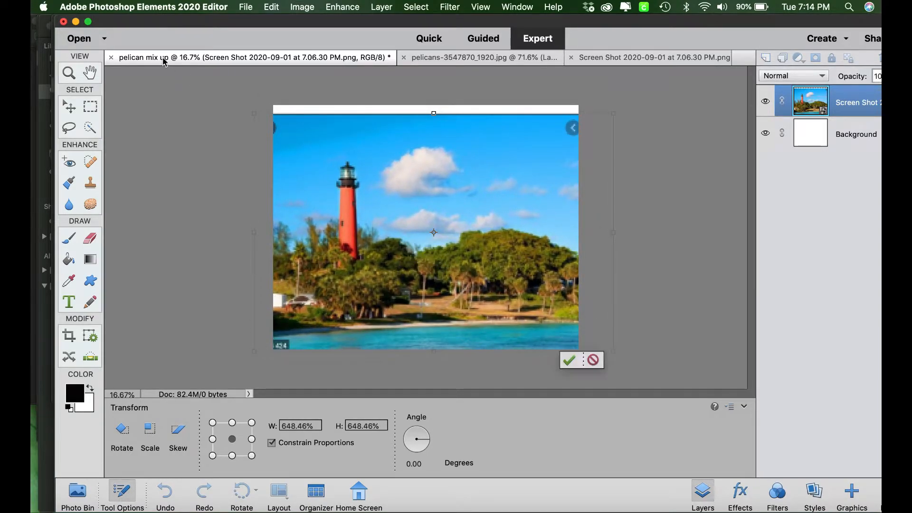
{"action": "left_click_drag", "start_coordinate": [252, 115], "coordinate": [237, 91]}
{"action": "left_click_drag", "start_coordinate": [446, 262], "coordinate": [444, 260]}
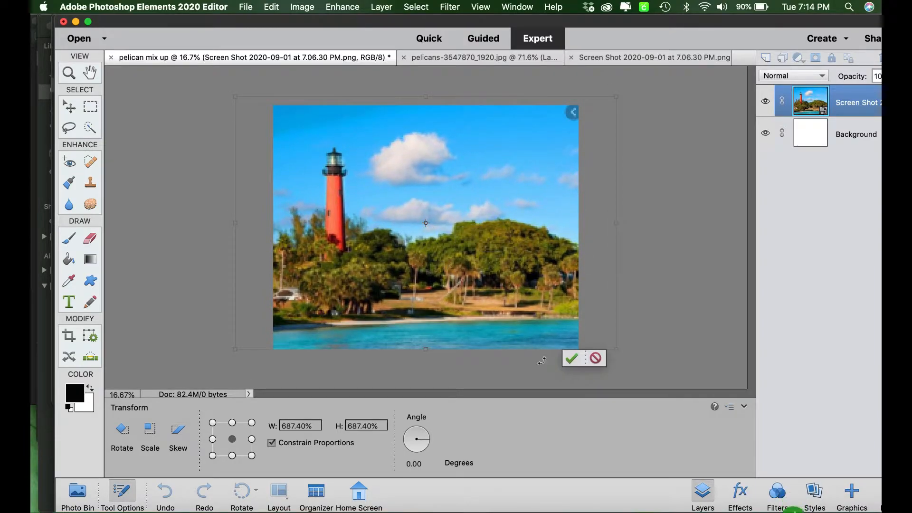
{"action": "left_click", "coordinate": [571, 360]}
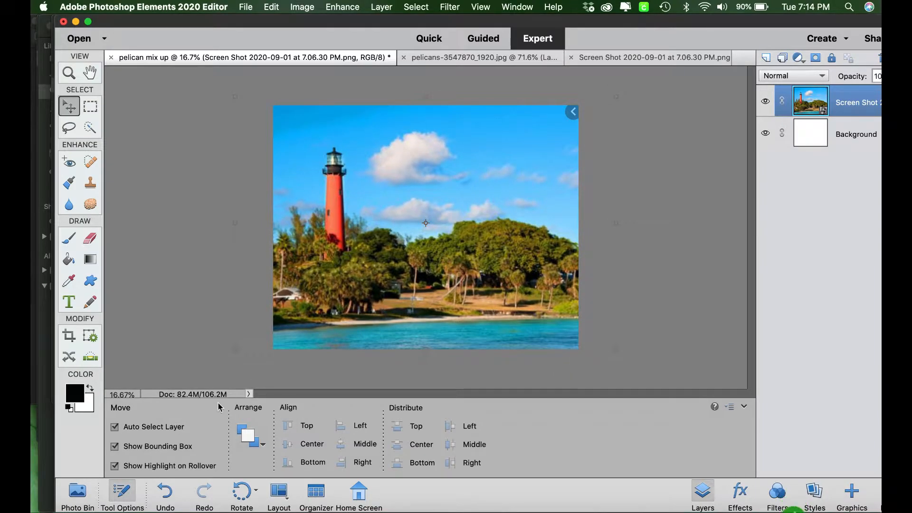
Place the pelican cutout from the Photo Bin above the lighthouse layer and scale it to about 367%.
{"action": "left_click", "coordinate": [76, 495]}
{"action": "left_click_drag", "start_coordinate": [247, 459], "coordinate": [459, 295]}
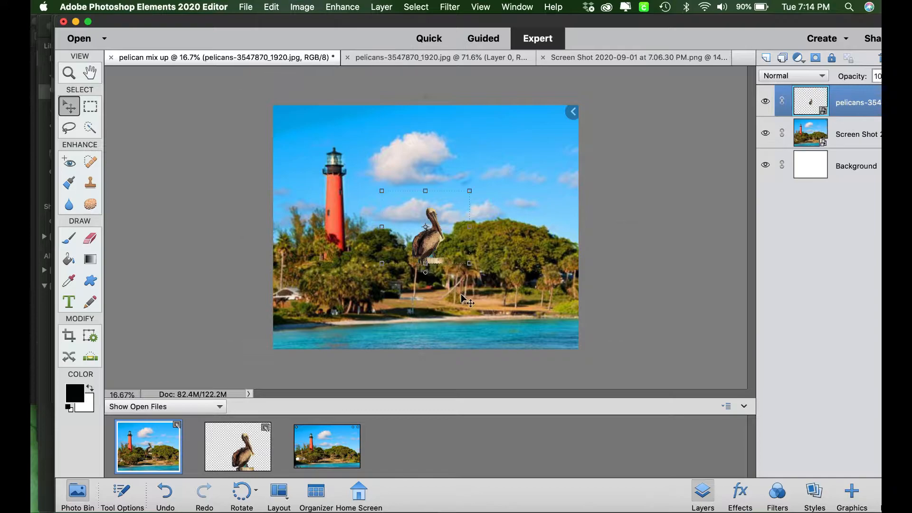
{"action": "left_click_drag", "start_coordinate": [468, 192], "coordinate": [580, 89]}
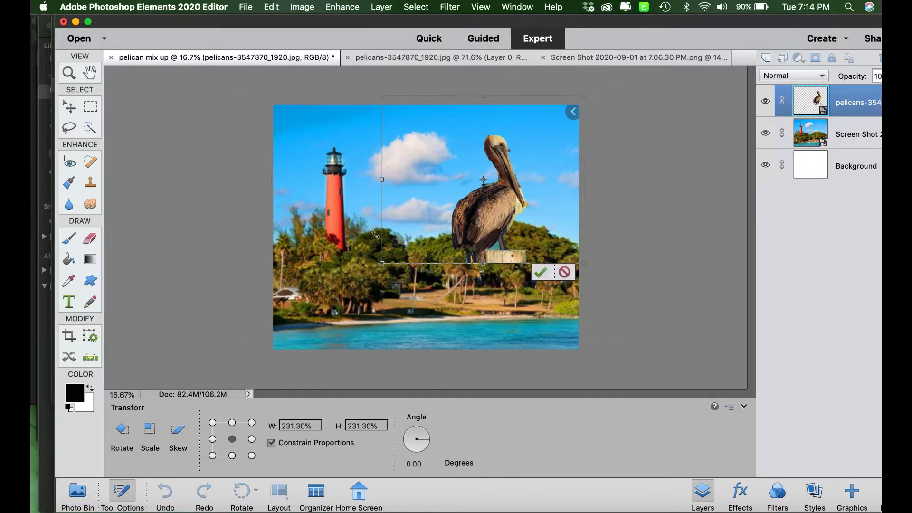
{"action": "left_click_drag", "start_coordinate": [380, 262], "coordinate": [310, 391]}
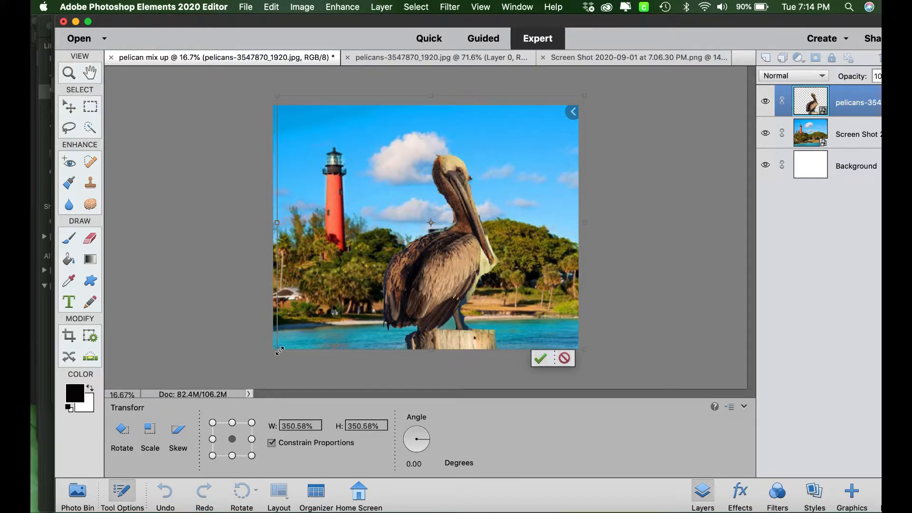
{"action": "left_click_drag", "start_coordinate": [276, 350], "coordinate": [262, 361]}
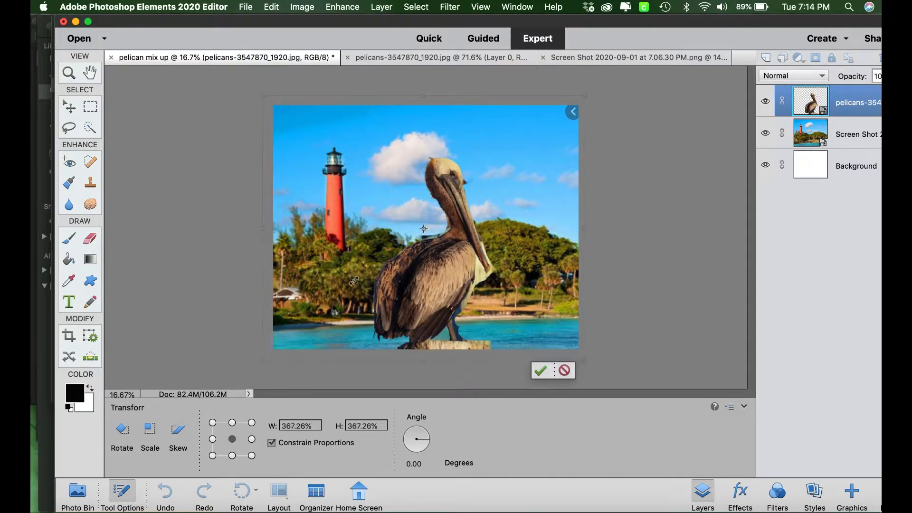
Enlarge the pelican to about 385%, position it beside the lighthouse with its perch on the canvas's bottom edge, and commit the transform.
{"action": "left_click_drag", "start_coordinate": [449, 185], "coordinate": [460, 173]}
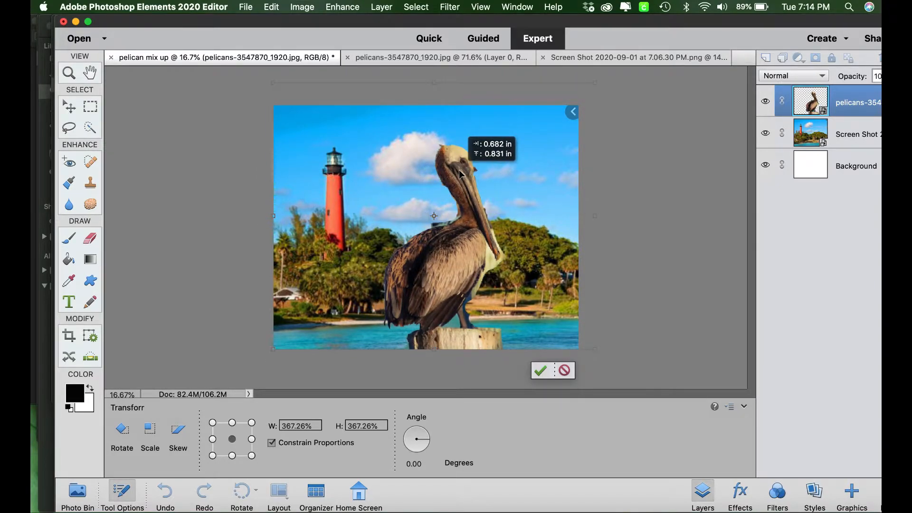
{"action": "left_click_drag", "start_coordinate": [468, 176], "coordinate": [471, 175]}
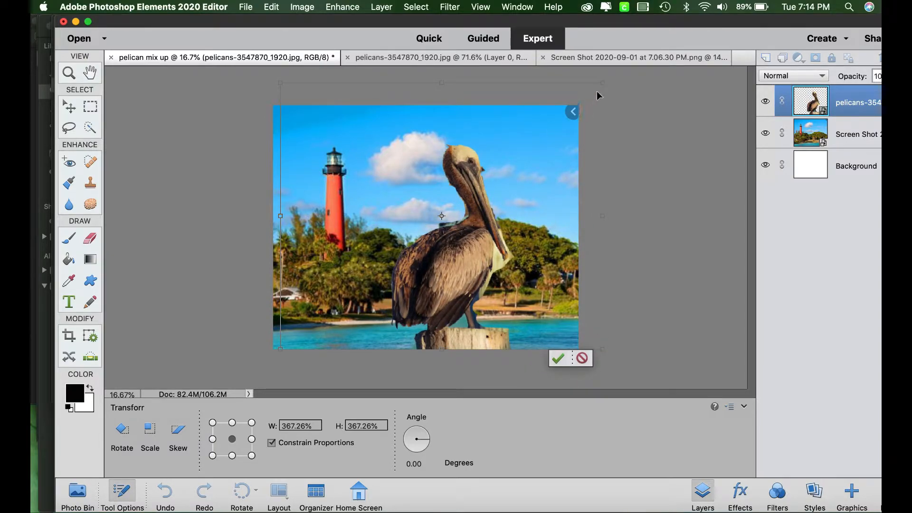
{"action": "left_click_drag", "start_coordinate": [602, 83], "coordinate": [617, 68]}
{"action": "left_click_drag", "start_coordinate": [463, 293], "coordinate": [449, 266]}
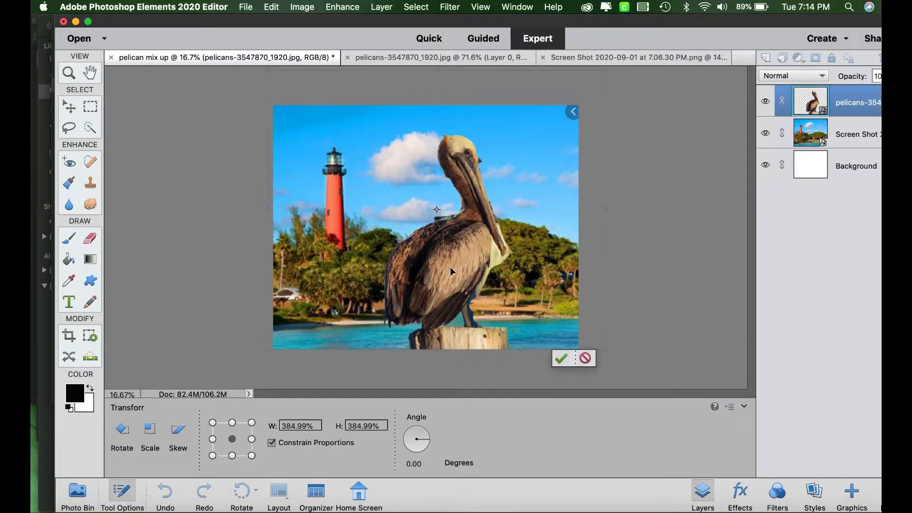
{"action": "left_click", "coordinate": [561, 359]}
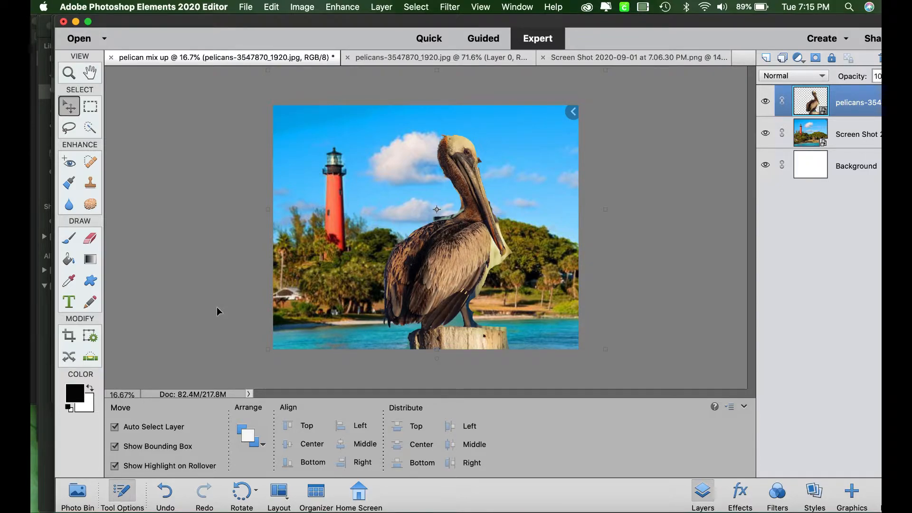
Preview the composite for printing in portrait orientation, shift the image to bring the lighthouse onto the page, and check the print sizes.
{"action": "left_click", "coordinate": [247, 7]}
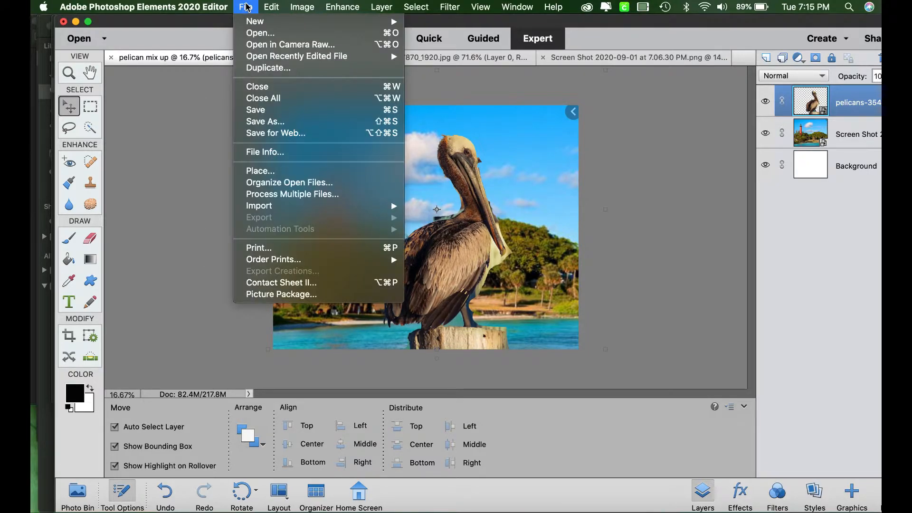
{"action": "left_click", "coordinate": [273, 249]}
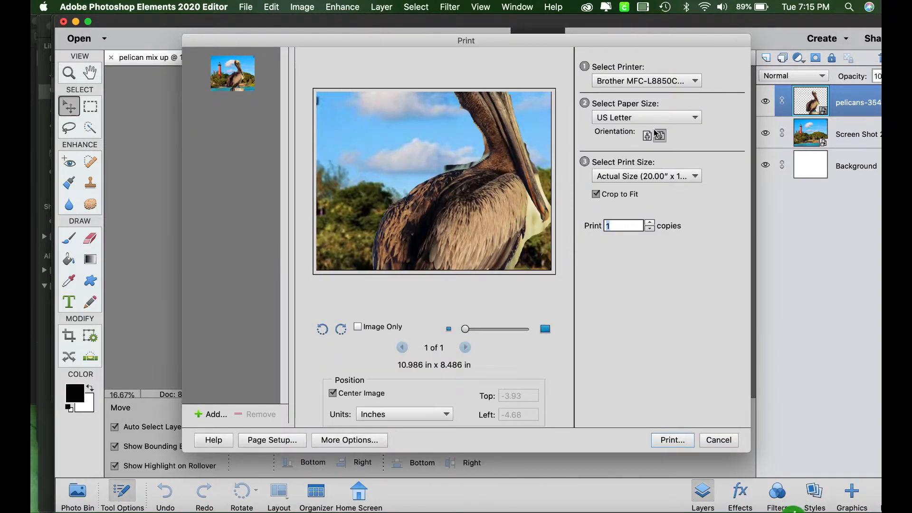
{"action": "left_click", "coordinate": [646, 135]}
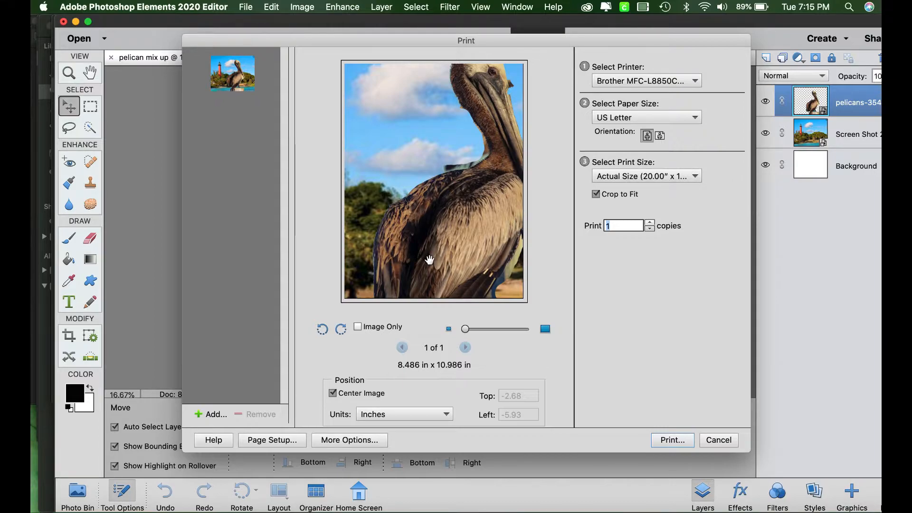
{"action": "left_click_drag", "start_coordinate": [418, 205], "coordinate": [551, 259]}
{"action": "mouse_move", "coordinate": [473, 267]}
{"action": "left_mouse_down"}
{"action": "mouse_move", "coordinate": [321, 287]}
{"action": "mouse_move", "coordinate": [211, 261]}
{"action": "mouse_move", "coordinate": [19, 254]}
{"action": "mouse_move", "coordinate": [474, 272]}
{"action": "left_mouse_up"}
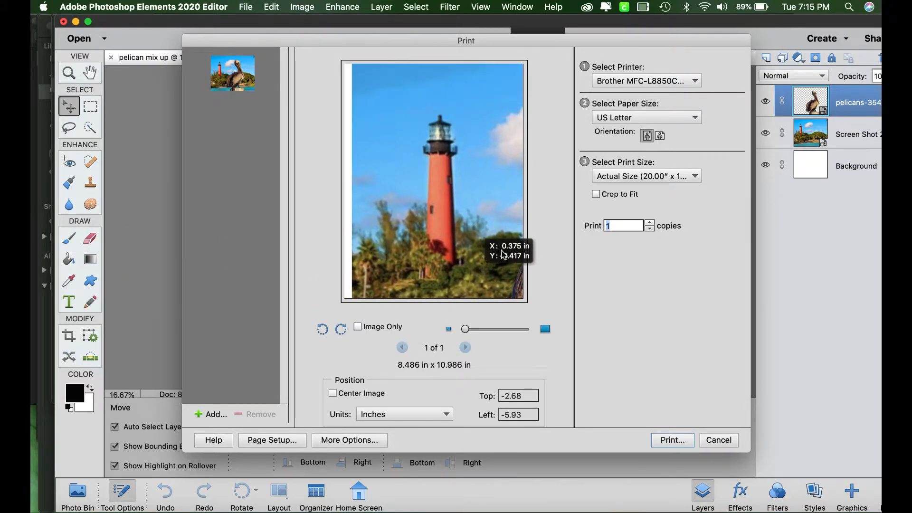
{"action": "left_click", "coordinate": [693, 176]}
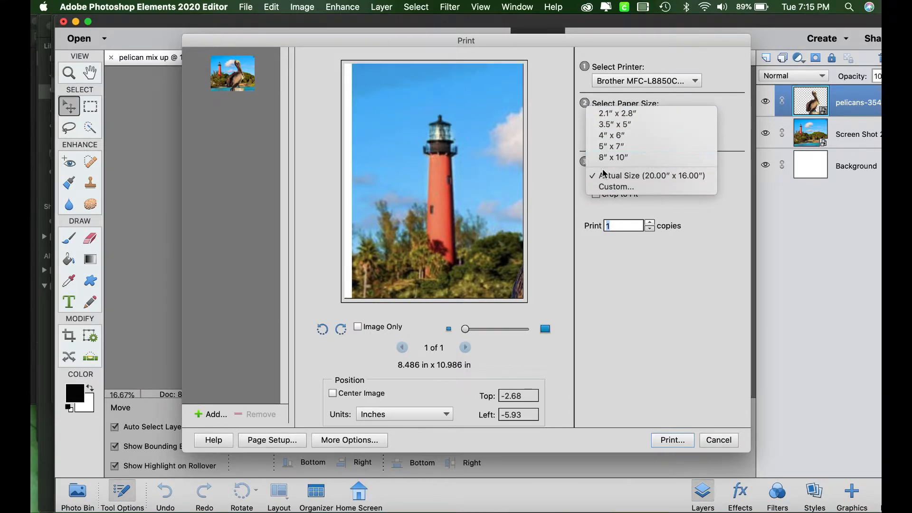
{"action": "left_click", "coordinate": [592, 305]}
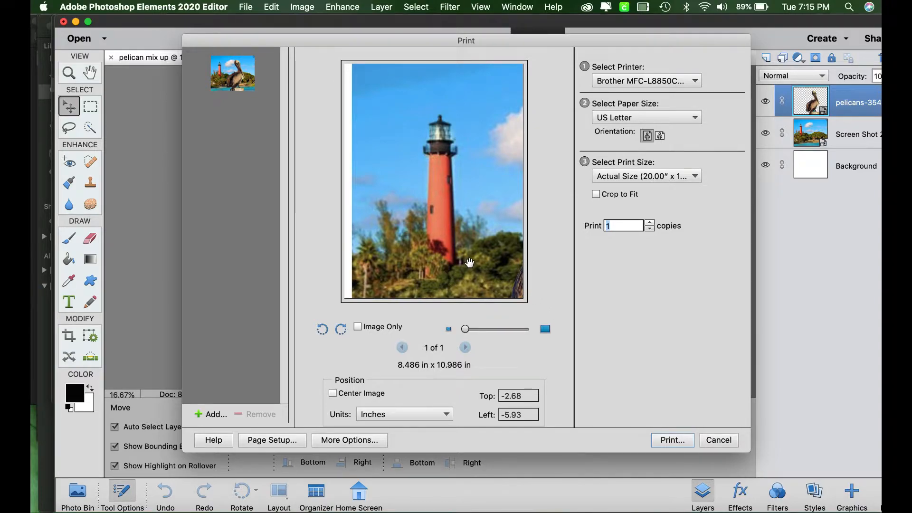
Try the US Legal paper size, shift the print preview across the lighthouse and pelican, and leave the print setup without printing.
{"action": "left_click", "coordinate": [697, 123]}
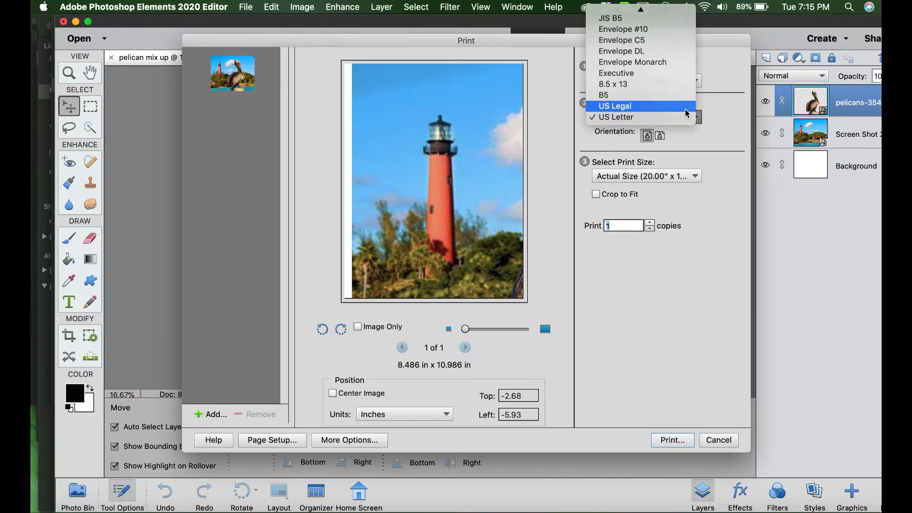
{"action": "left_click", "coordinate": [685, 109]}
{"action": "left_click_drag", "start_coordinate": [451, 270], "coordinate": [549, 251]}
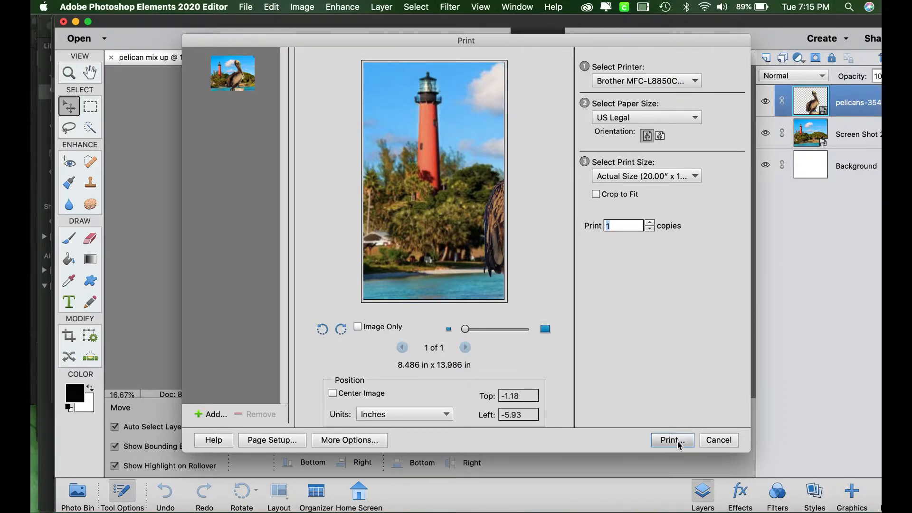
{"action": "left_click_drag", "start_coordinate": [463, 227], "coordinate": [339, 237]}
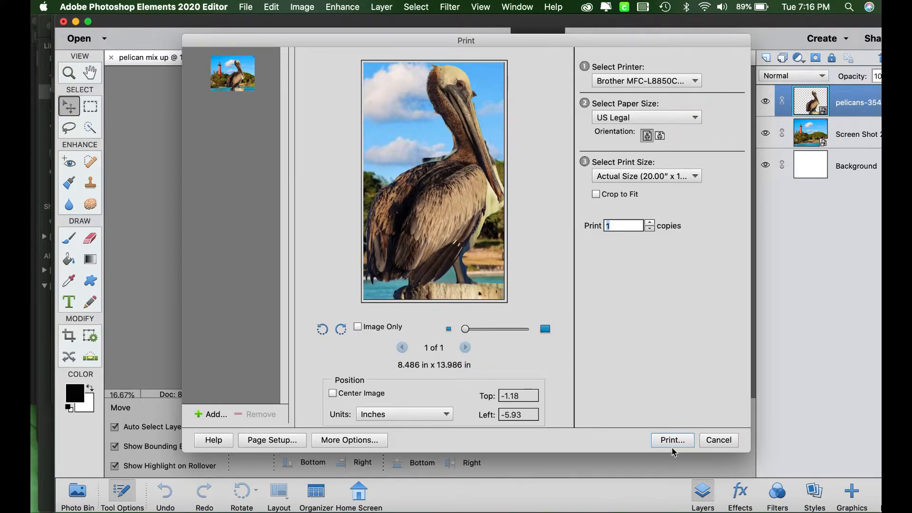
{"action": "left_click_drag", "start_coordinate": [462, 246], "coordinate": [382, 249]}
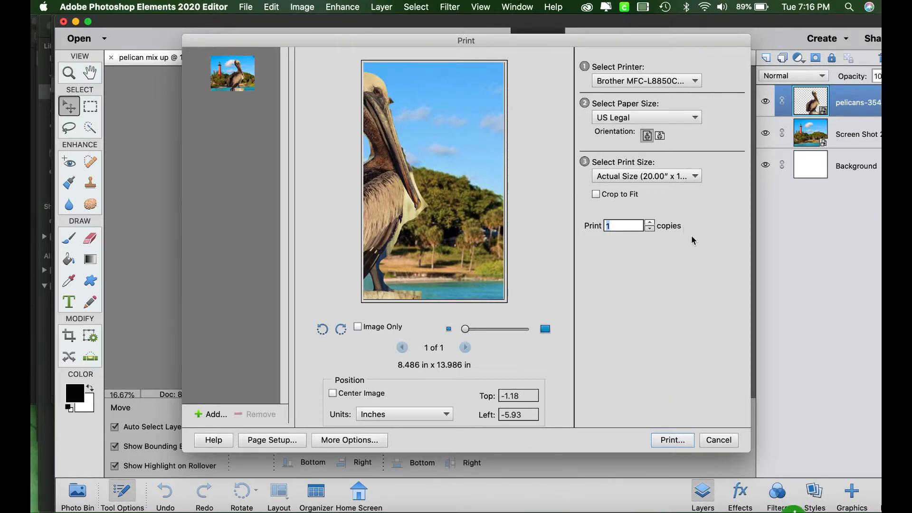
{"action": "left_click", "coordinate": [728, 441]}
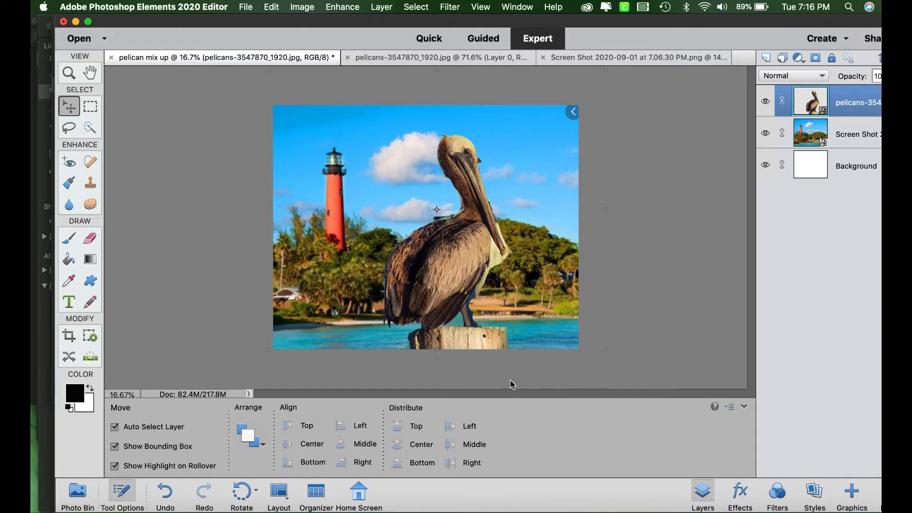
Show the open files in the Photo Bin.
{"action": "left_click", "coordinate": [76, 494]}
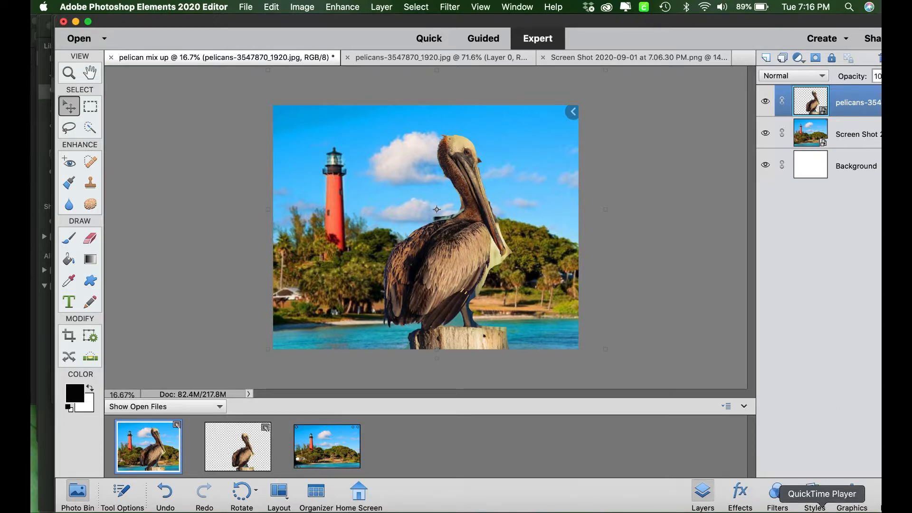
{"action": "left_click", "coordinate": [823, 509]}
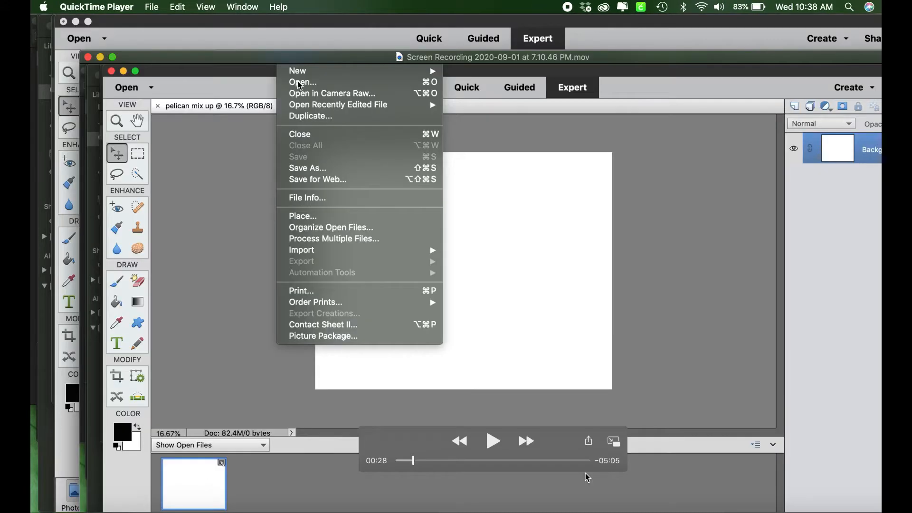
{"action": "left_click", "coordinate": [615, 510]}
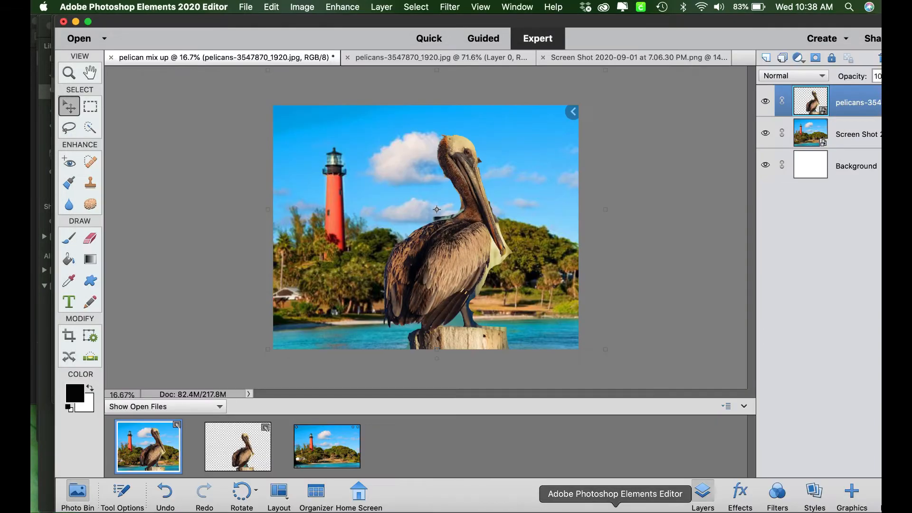
Create a new blank document 16 inches wide and 12 inches high.
{"action": "left_click", "coordinate": [248, 7]}
{"action": "mouse_move", "coordinate": [252, 22]}
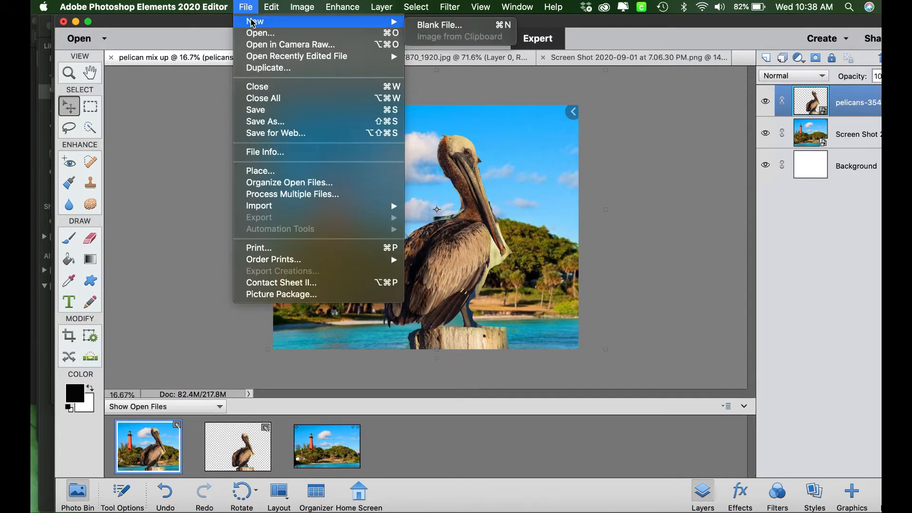
{"action": "left_click", "coordinate": [441, 24]}
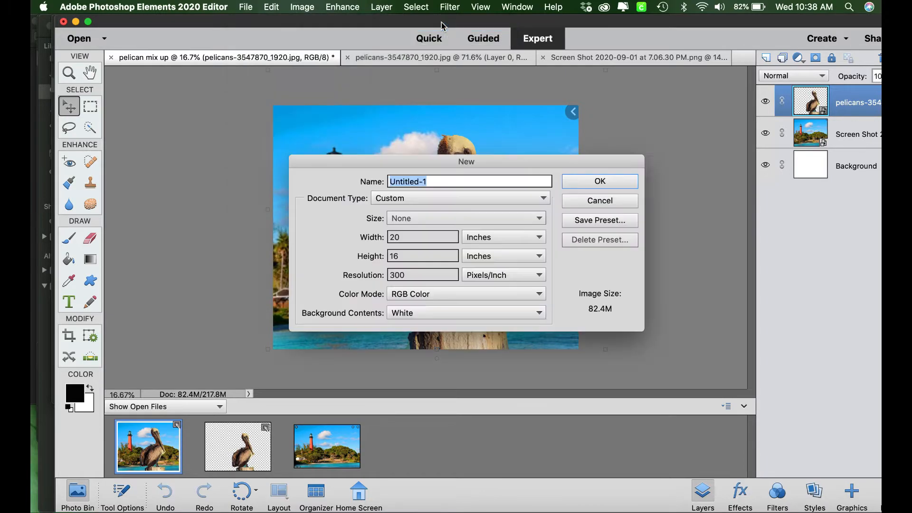
{"action": "double_click", "coordinate": [407, 234]}
{"action": "key", "text": "BackSpace"}
{"action": "type", "text": "16"}
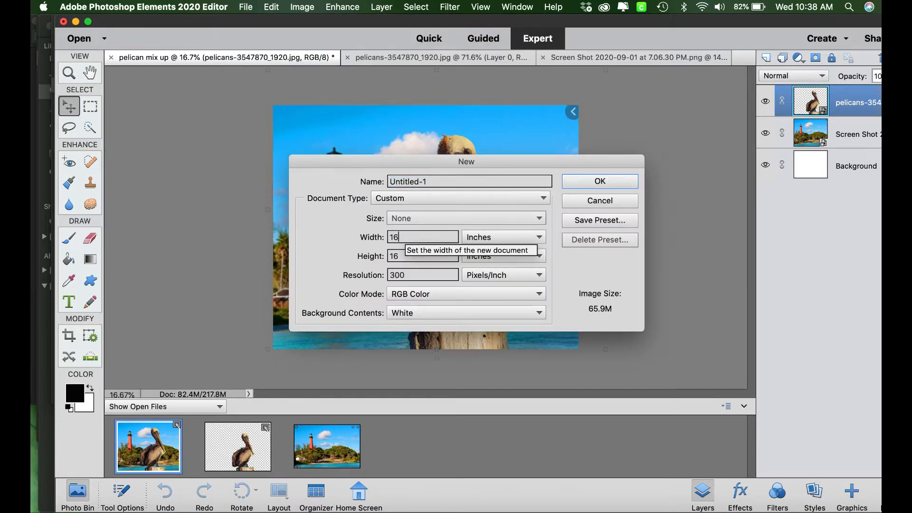
{"action": "key", "text": "BackSpace"}
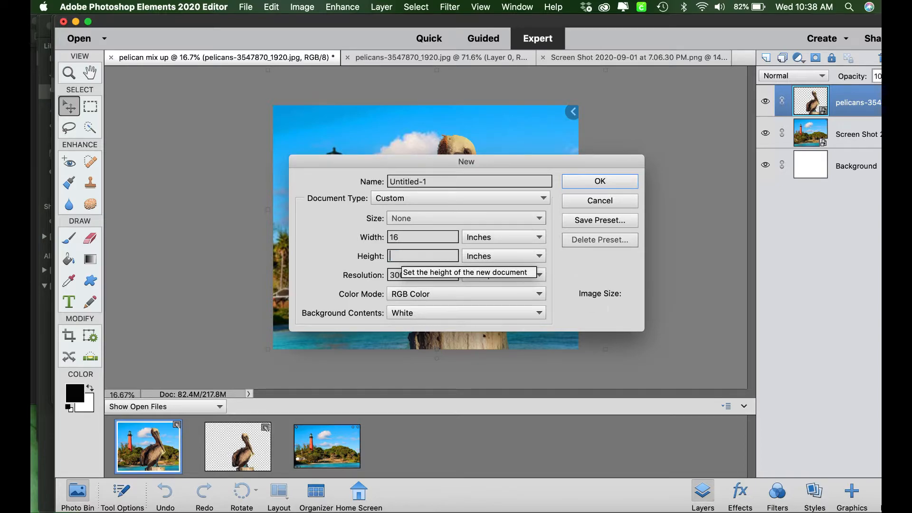
{"action": "type", "text": "12"}
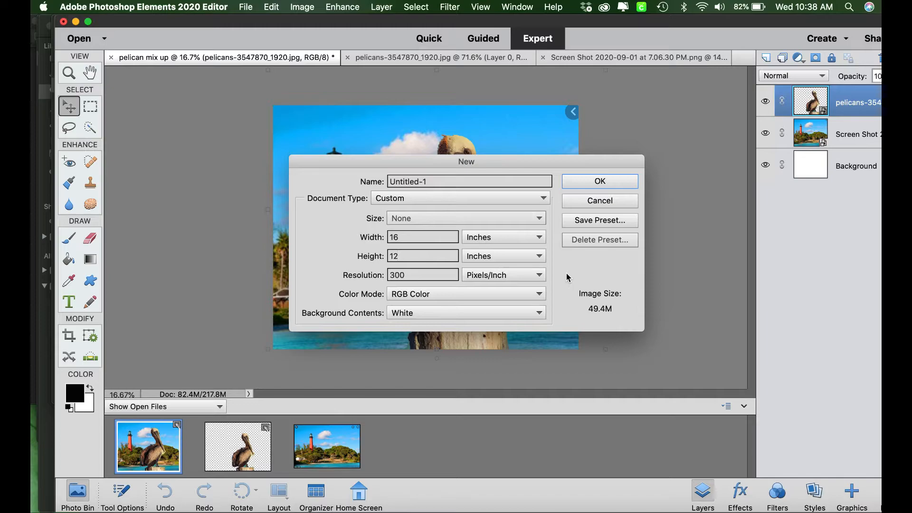
{"action": "left_click", "coordinate": [608, 179]}
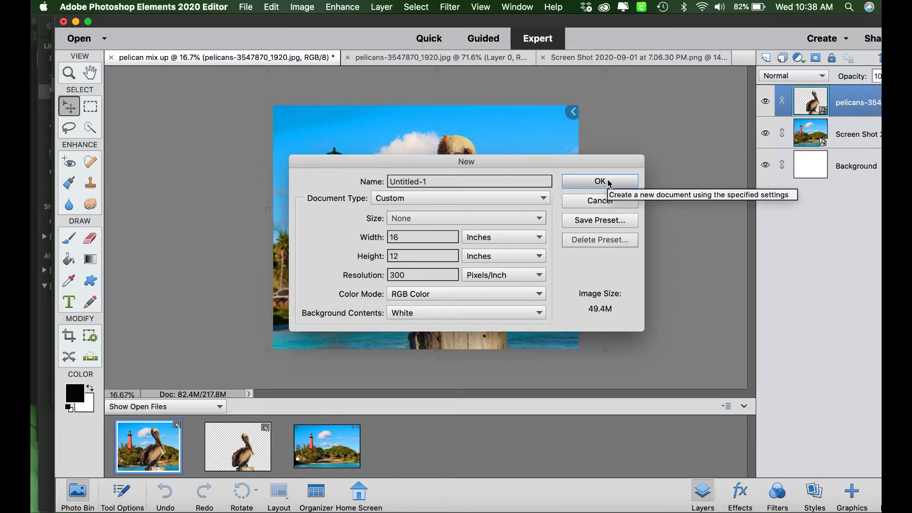
{"action": "left_click", "coordinate": [609, 182]}
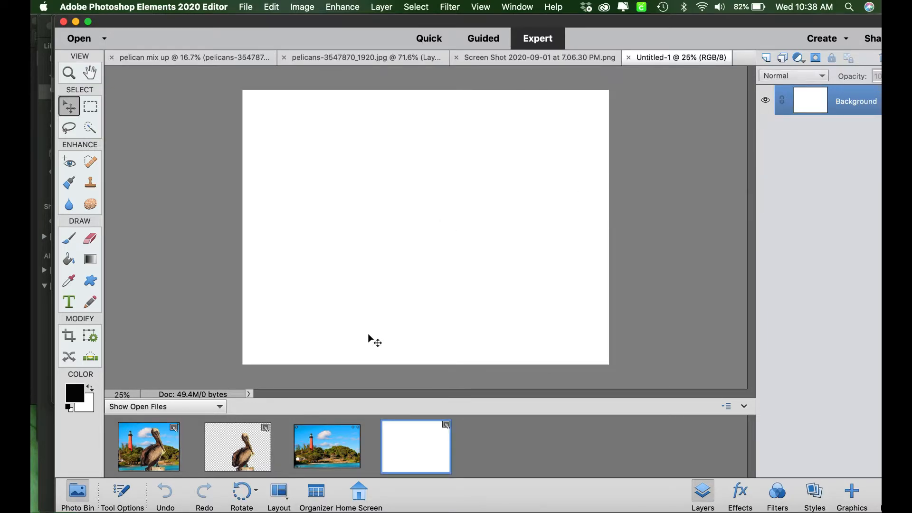
Place the lighthouse picture in the blank document, enlarge it proportionally to about 512% to cover the whole canvas, and apply the transform.
{"action": "left_click_drag", "start_coordinate": [329, 437], "coordinate": [438, 235]}
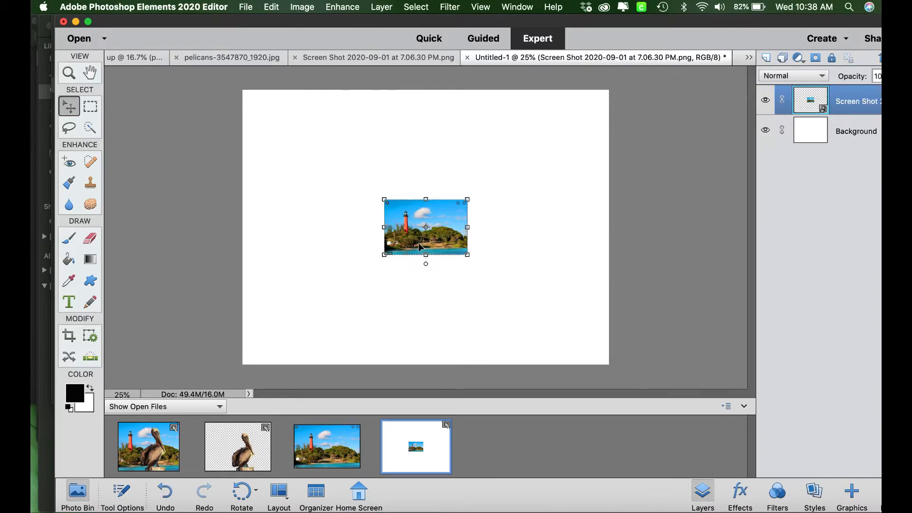
{"action": "left_click_drag", "start_coordinate": [385, 256], "coordinate": [215, 366]}
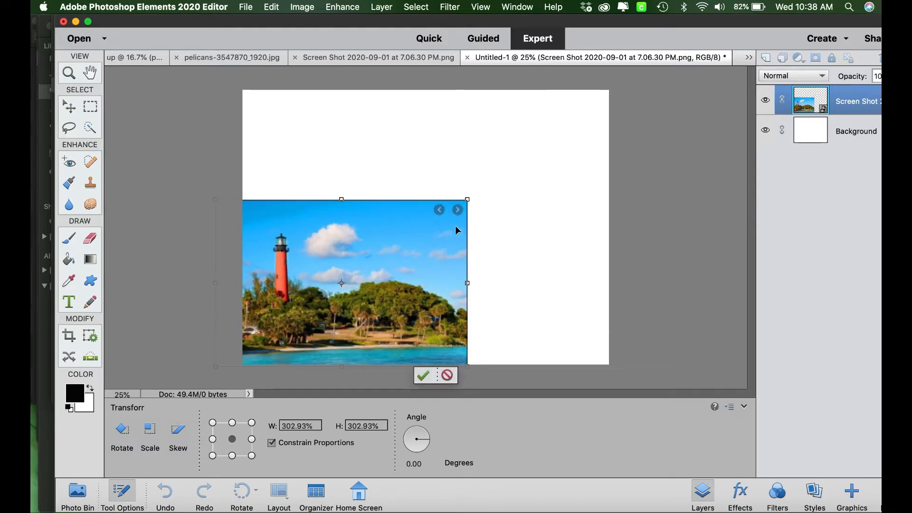
{"action": "left_click_drag", "start_coordinate": [469, 196], "coordinate": [649, 97]}
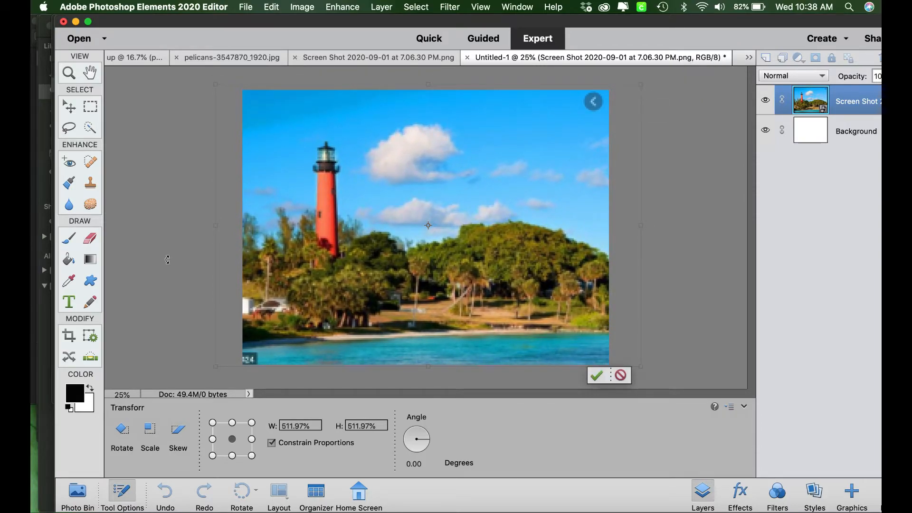
{"action": "left_click", "coordinate": [82, 491]}
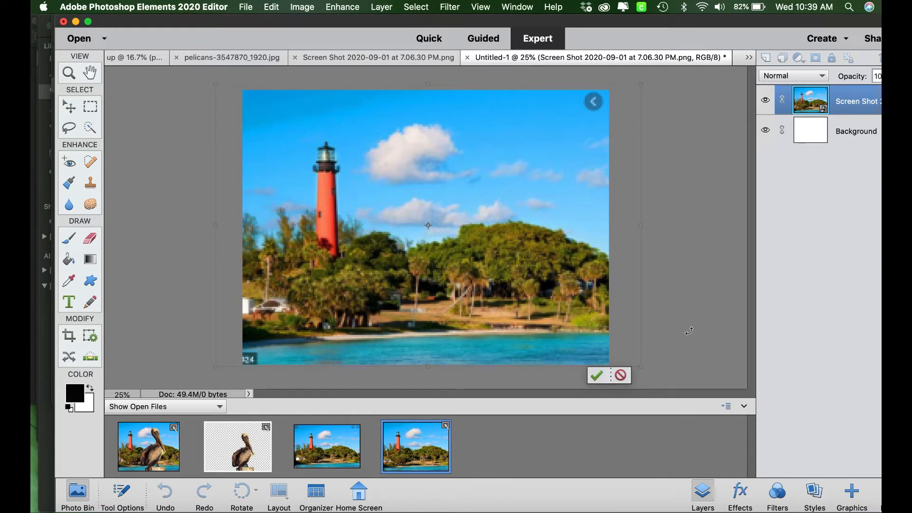
{"action": "left_click", "coordinate": [597, 376]}
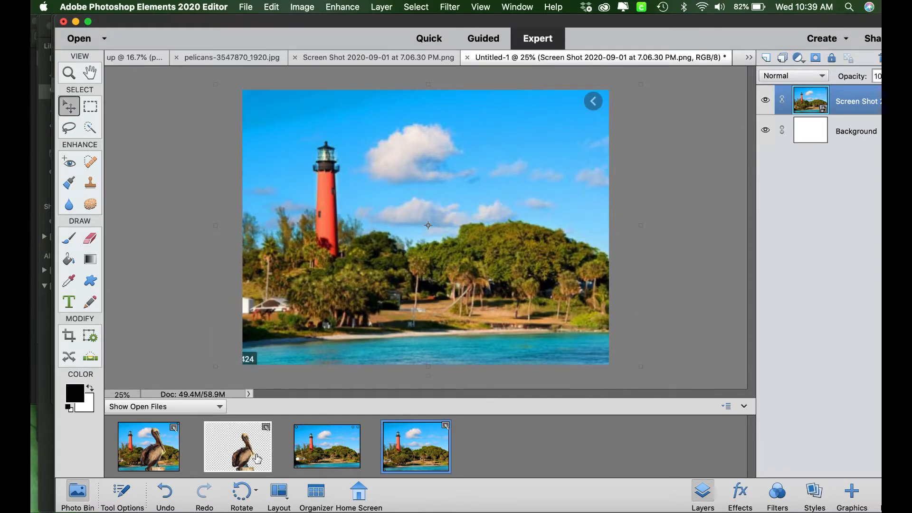
Add the pelican cutout over the lighthouse scene, enlarge it to about 258%, and stand its post on the lower canvas edge.
{"action": "left_click_drag", "start_coordinate": [240, 462], "coordinate": [453, 280]}
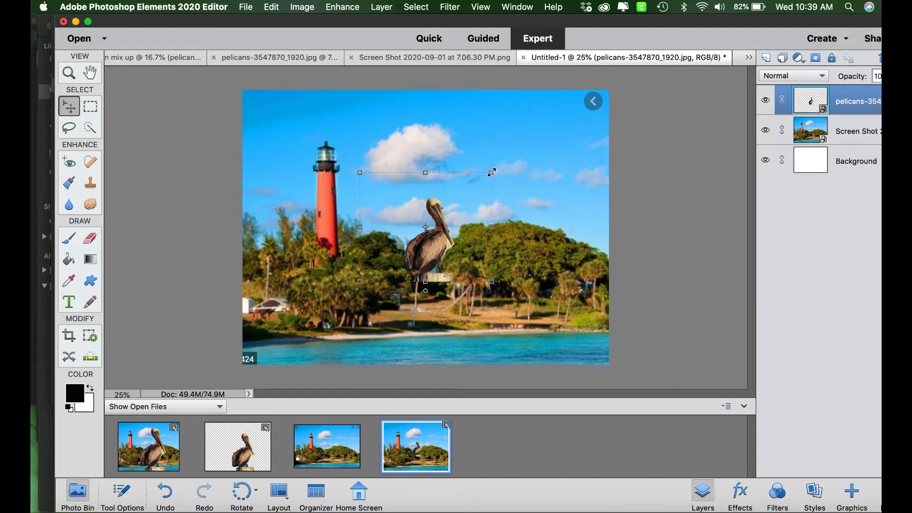
{"action": "left_click_drag", "start_coordinate": [508, 158], "coordinate": [700, 24]}
{"action": "left_click_drag", "start_coordinate": [520, 204], "coordinate": [446, 290]}
{"action": "left_click_drag", "start_coordinate": [587, 116], "coordinate": [625, 86]}
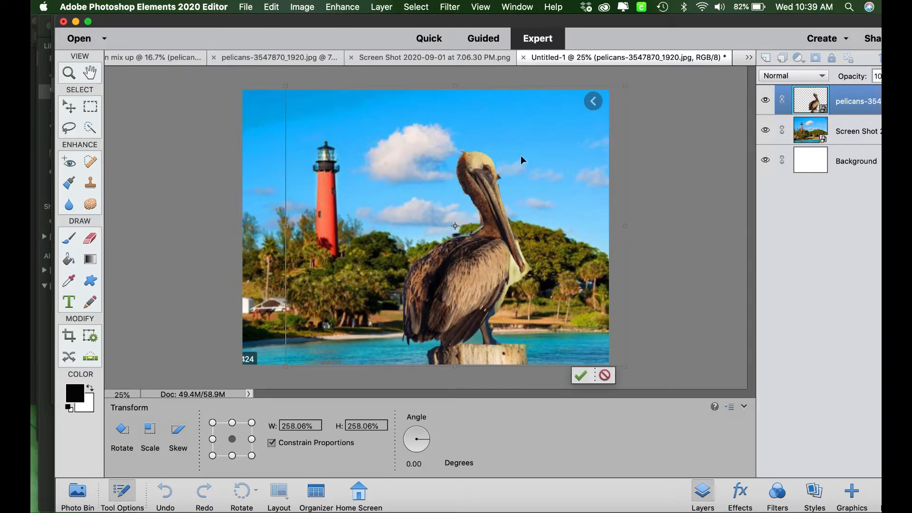
{"action": "mouse_move", "coordinate": [456, 258]}
{"action": "left_mouse_down"}
{"action": "mouse_move", "coordinate": [440, 256]}
{"action": "mouse_move", "coordinate": [453, 258]}
{"action": "left_mouse_up"}
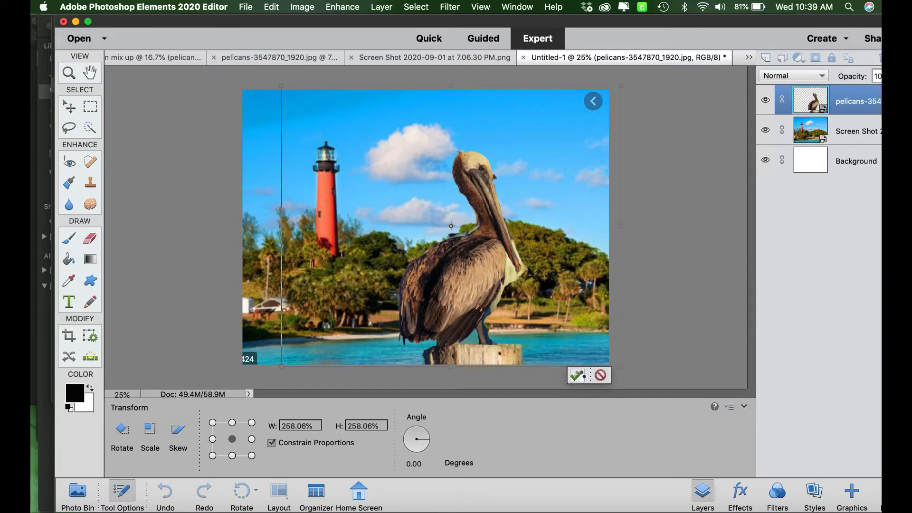
{"action": "left_click", "coordinate": [577, 376]}
{"action": "left_click", "coordinate": [704, 271]}
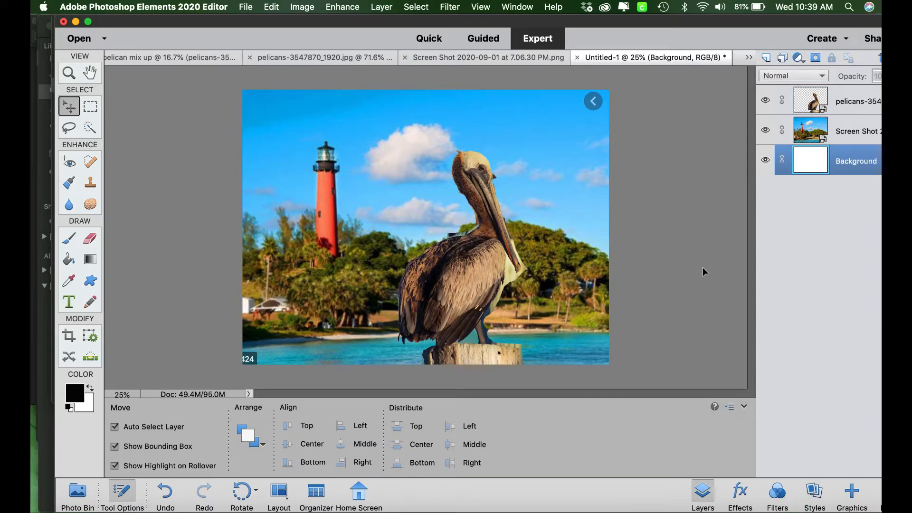
Delete the pelican layer from the new composite.
{"action": "left_click", "coordinate": [456, 299]}
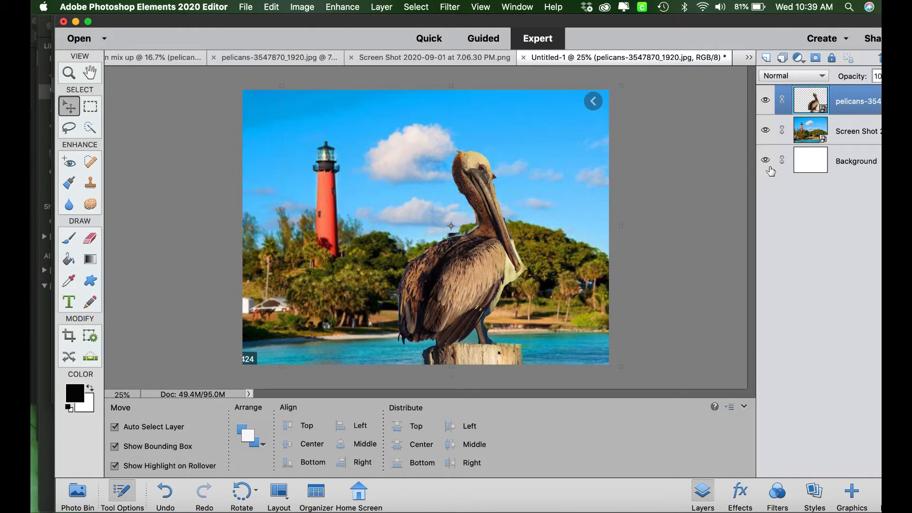
{"action": "key", "text": "Delete"}
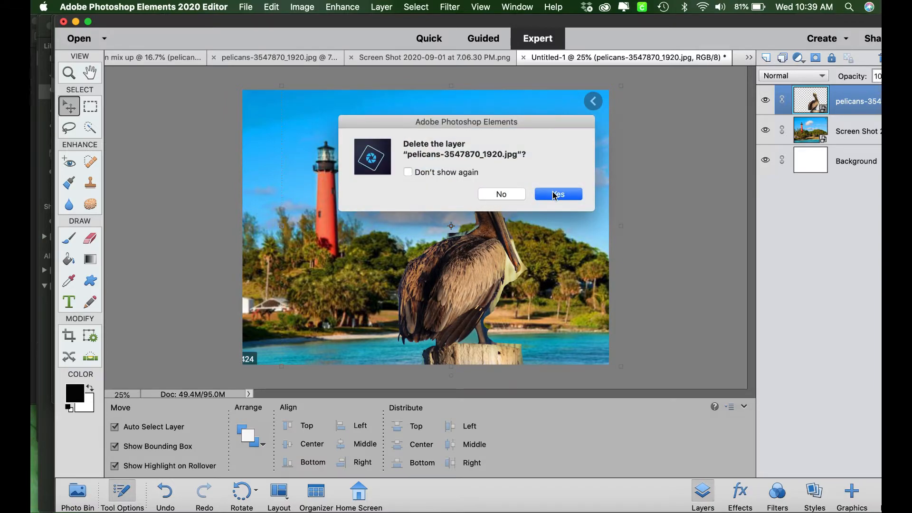
{"action": "left_click", "coordinate": [554, 195]}
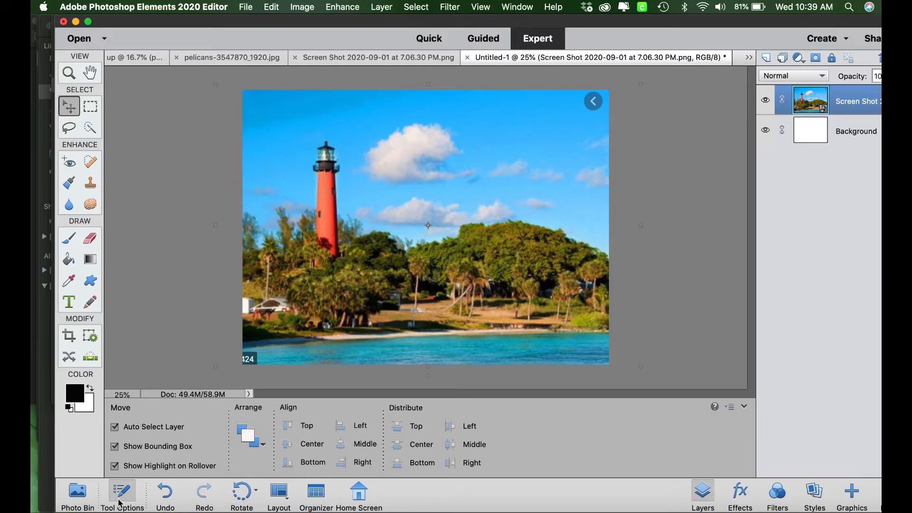
Switch to the pelican cutout file and flip the image horizontally so the bird faces the other way.
{"action": "left_click", "coordinate": [80, 494]}
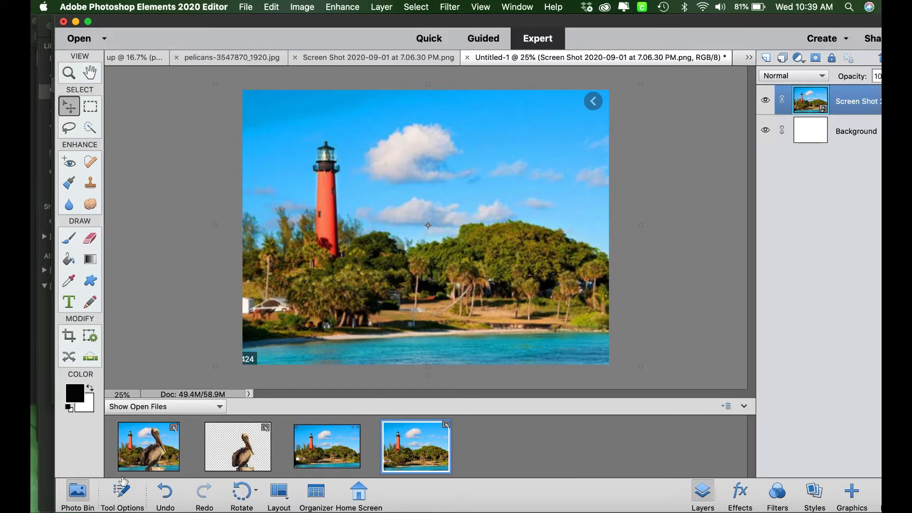
{"action": "left_click", "coordinate": [261, 454]}
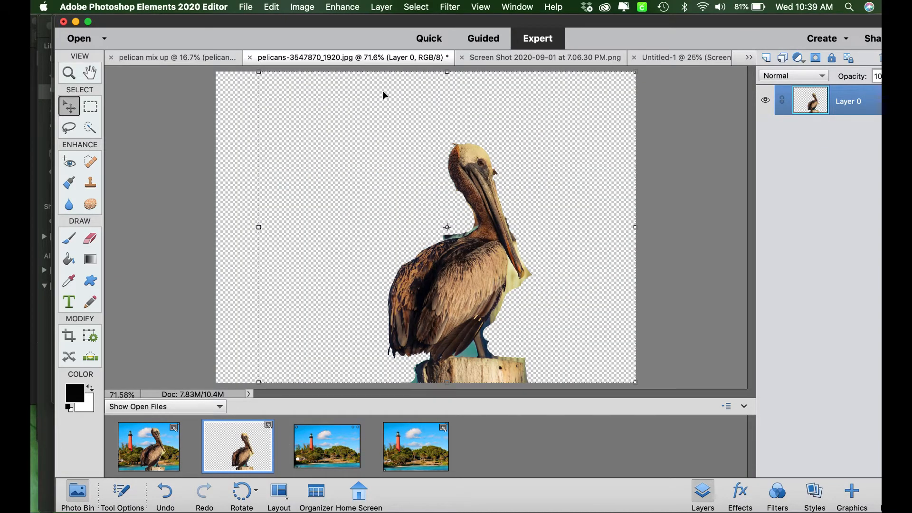
{"action": "left_click", "coordinate": [388, 9]}
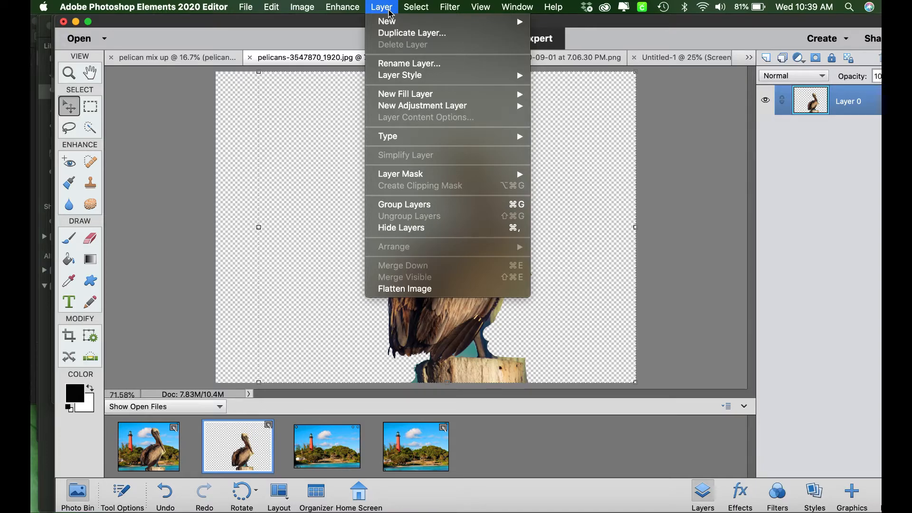
{"action": "mouse_move", "coordinate": [408, 109]}
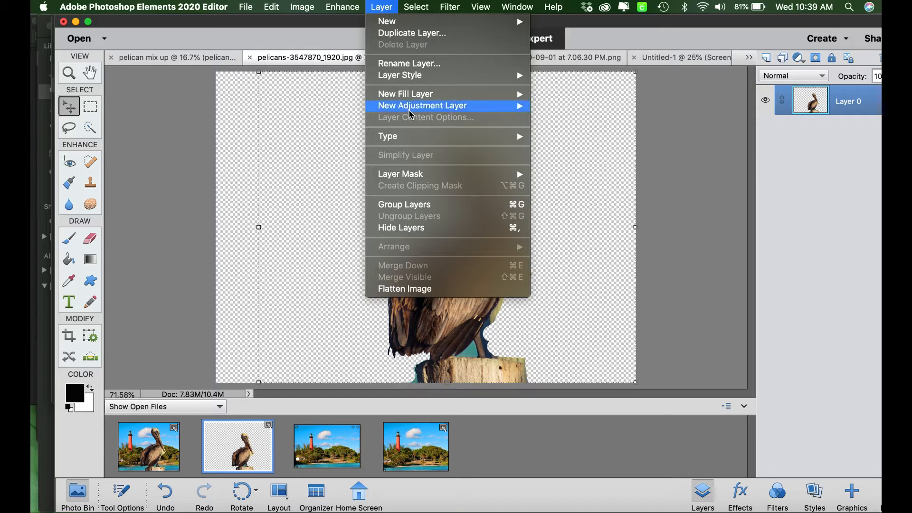
{"action": "mouse_move", "coordinate": [302, 12]}
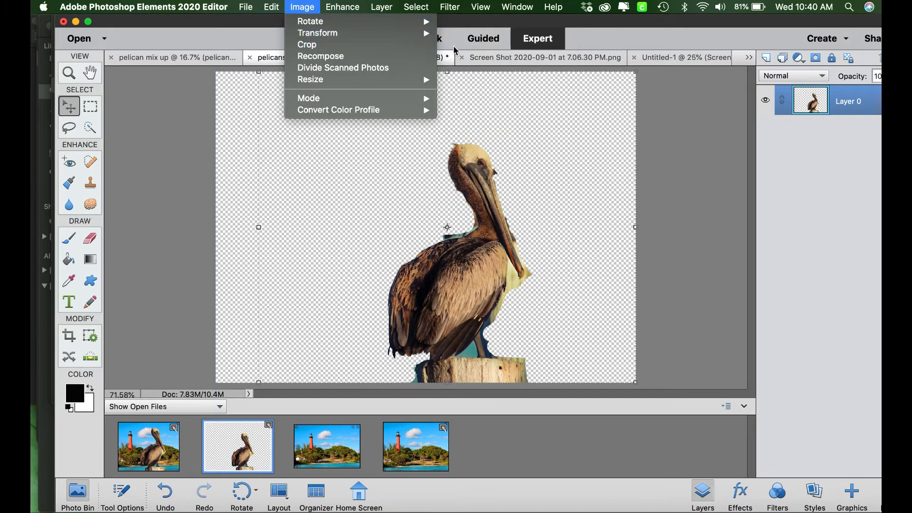
{"action": "mouse_move", "coordinate": [415, 7]}
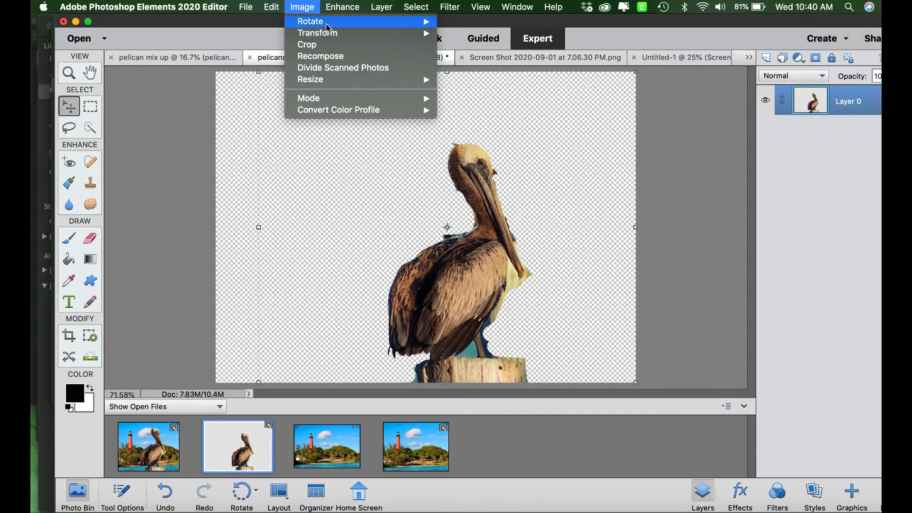
{"action": "mouse_move", "coordinate": [425, 22]}
{"action": "left_click", "coordinate": [453, 70]}
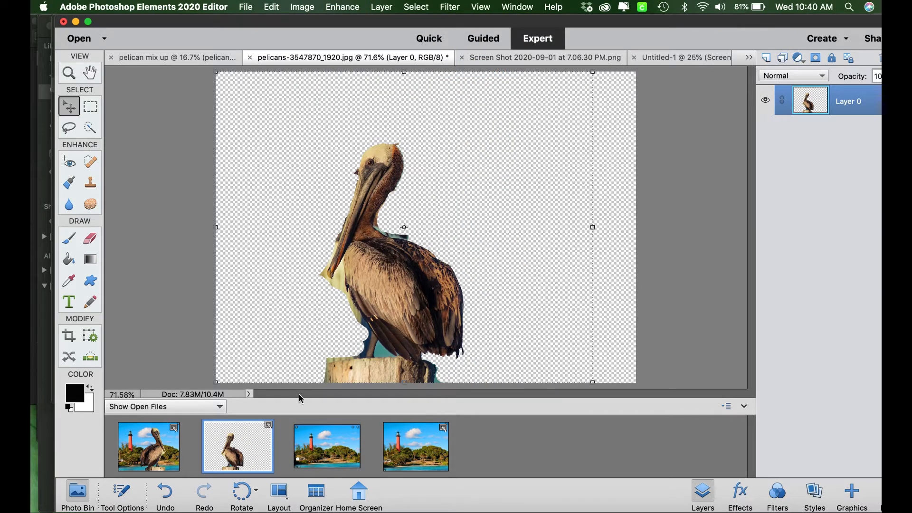
Add the flipped pelican to the lighthouse composite, scale it to about 263%, and place it beside the lighthouse with its post on the lower edge.
{"action": "left_click", "coordinate": [405, 461]}
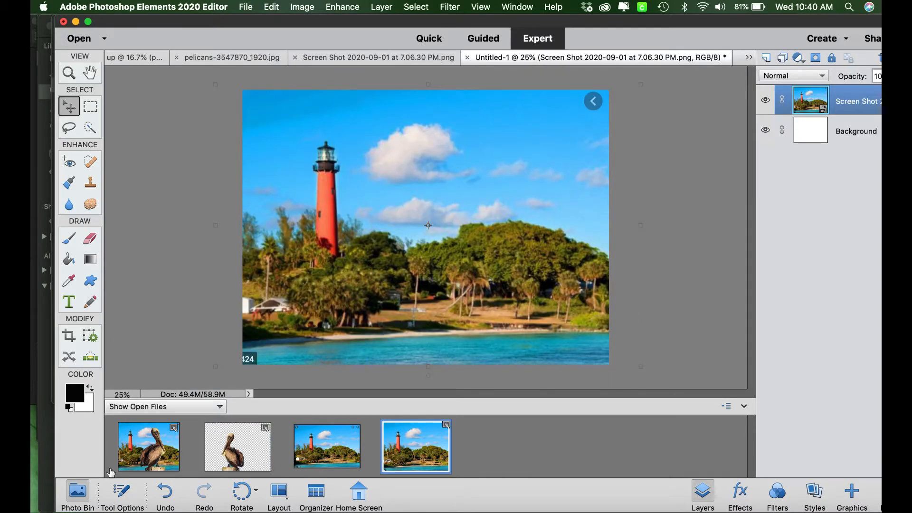
{"action": "left_click_drag", "start_coordinate": [233, 457], "coordinate": [470, 284]}
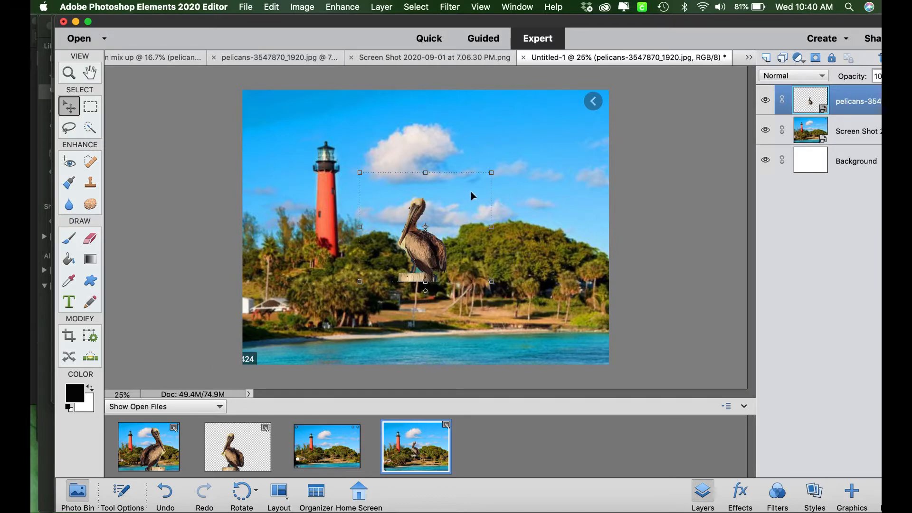
{"action": "left_click_drag", "start_coordinate": [492, 173], "coordinate": [675, 43]}
{"action": "left_click_drag", "start_coordinate": [495, 231], "coordinate": [463, 308]}
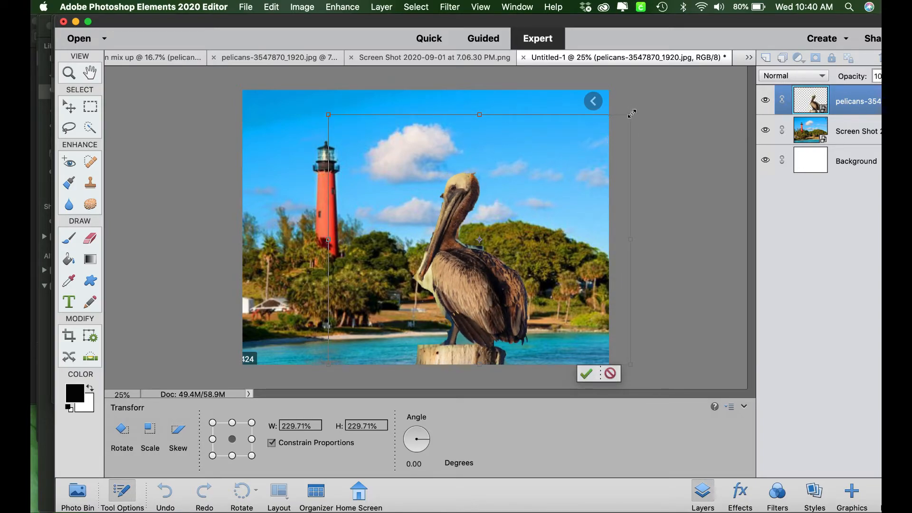
{"action": "left_click_drag", "start_coordinate": [632, 114], "coordinate": [674, 78]}
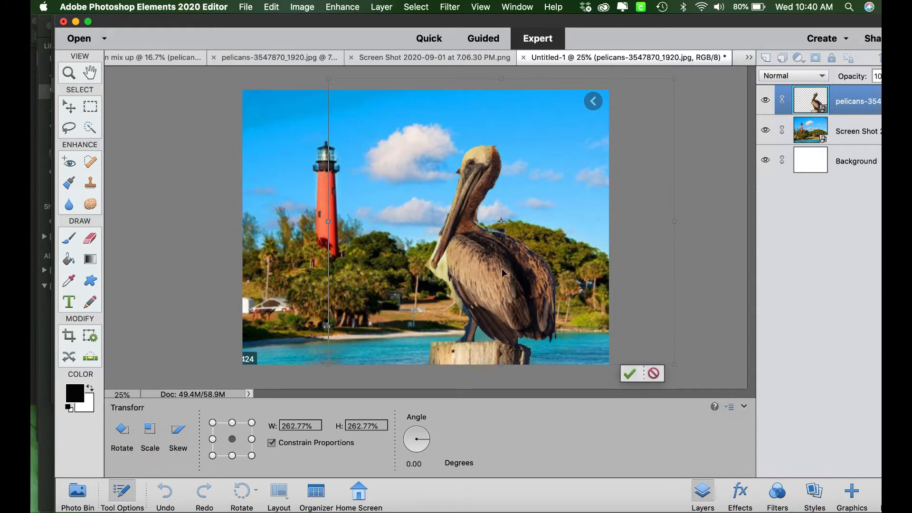
{"action": "left_click_drag", "start_coordinate": [502, 271], "coordinate": [485, 272]}
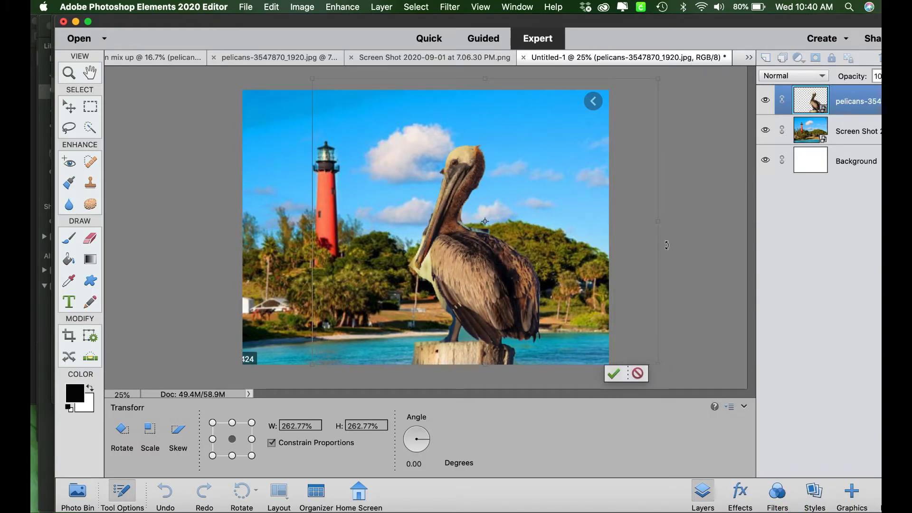
{"action": "left_click", "coordinate": [613, 374]}
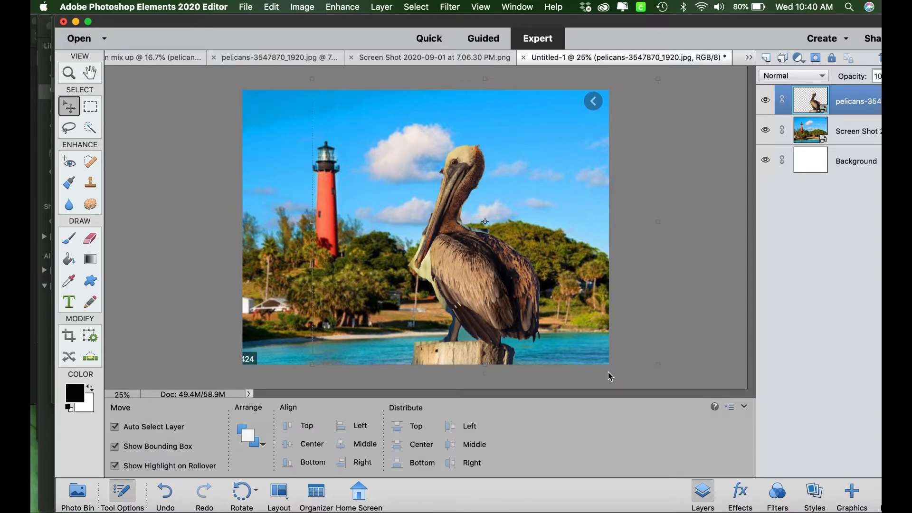
Compare the original pelican mix up composite with the new 16 x 12 inch version by switching between the two files.
{"action": "left_click", "coordinate": [78, 494]}
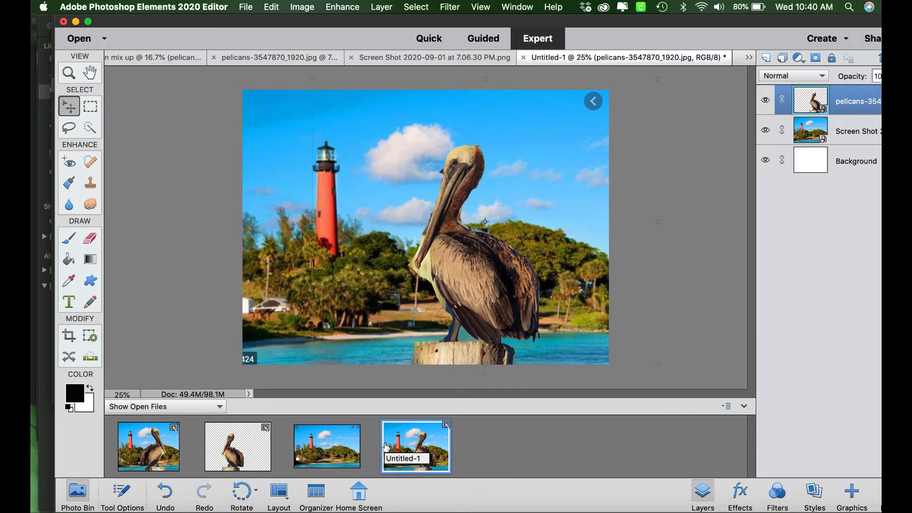
{"action": "left_click", "coordinate": [153, 457]}
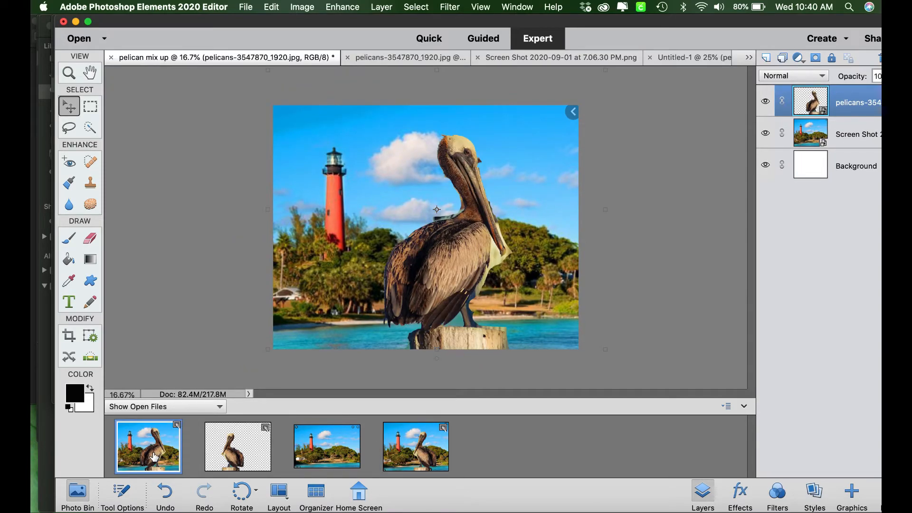
{"action": "left_click", "coordinate": [434, 452]}
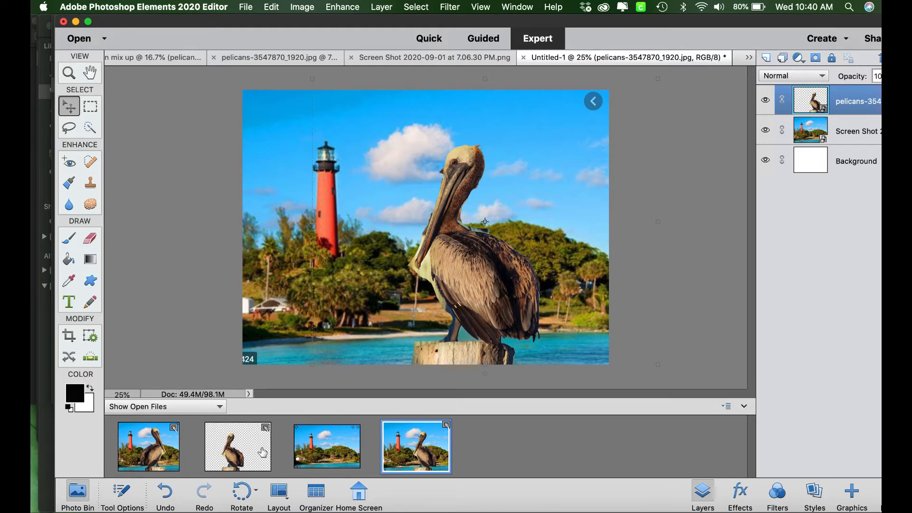
{"action": "left_click", "coordinate": [153, 456]}
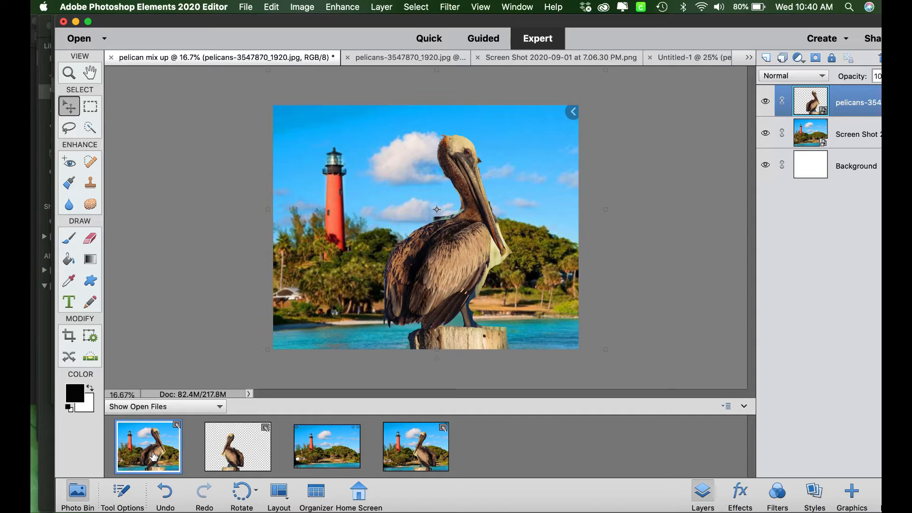
{"action": "left_click", "coordinate": [411, 465]}
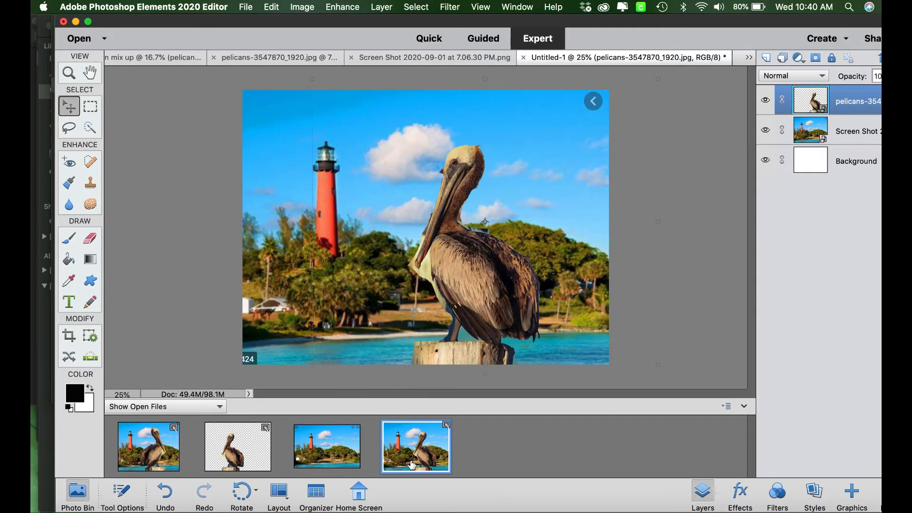
Check the print setup of the original pelican mix up composite and leave it without printing.
{"action": "left_click", "coordinate": [153, 460]}
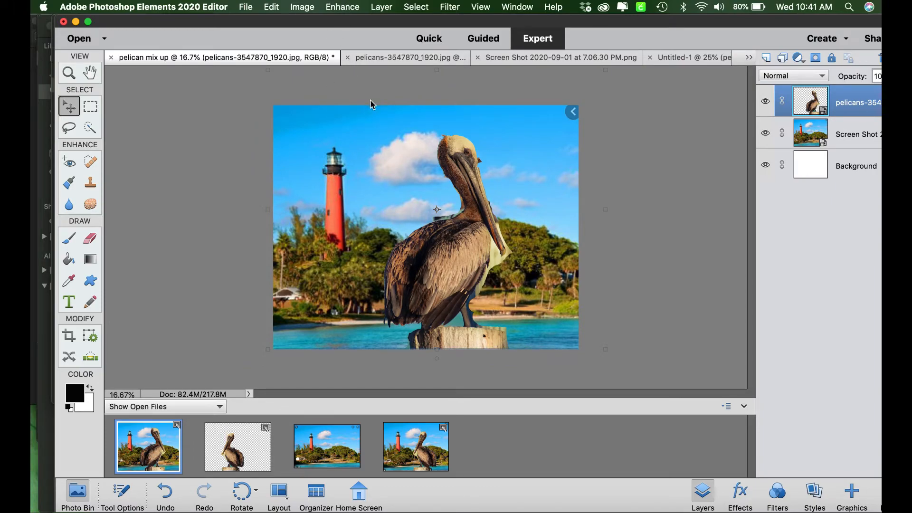
{"action": "left_click", "coordinate": [246, 8]}
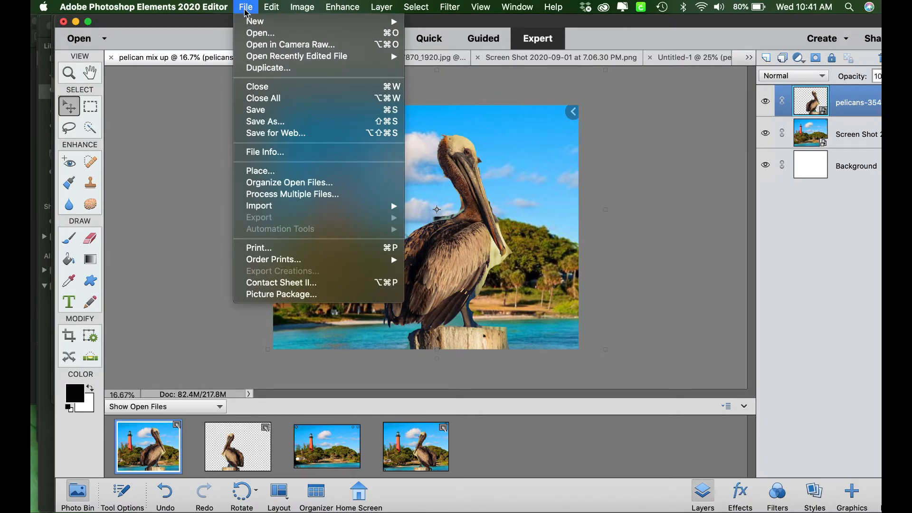
{"action": "left_click", "coordinate": [272, 248]}
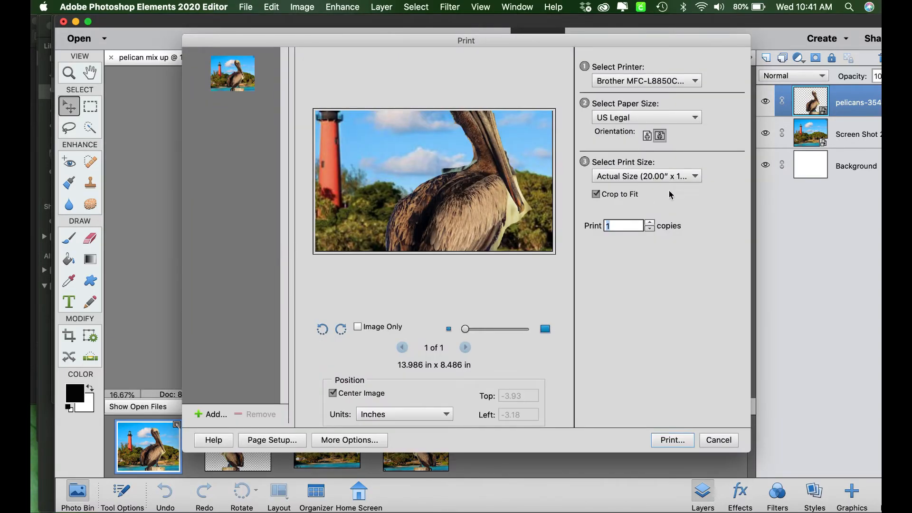
{"action": "left_click", "coordinate": [710, 440]}
Switch to the pelican cutout file and undo the horizontal flip.
{"action": "left_click", "coordinate": [246, 457]}
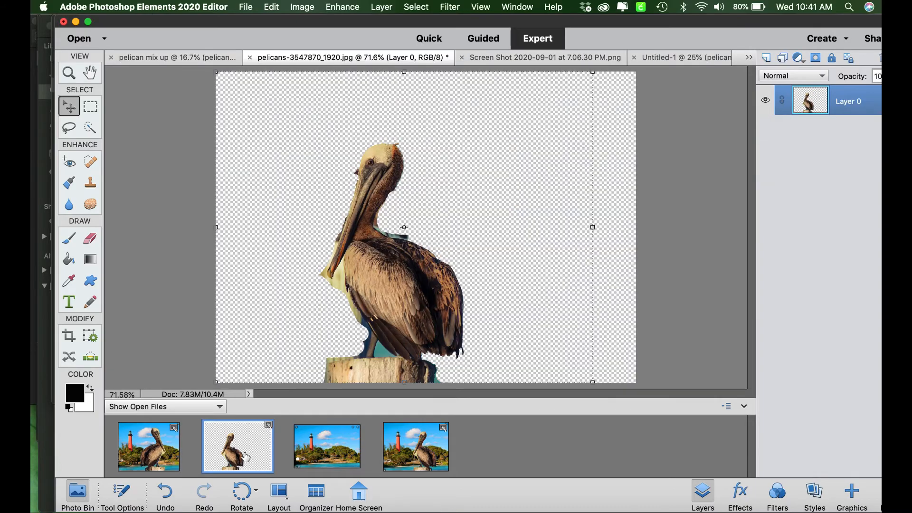
{"action": "left_click", "coordinate": [271, 7]}
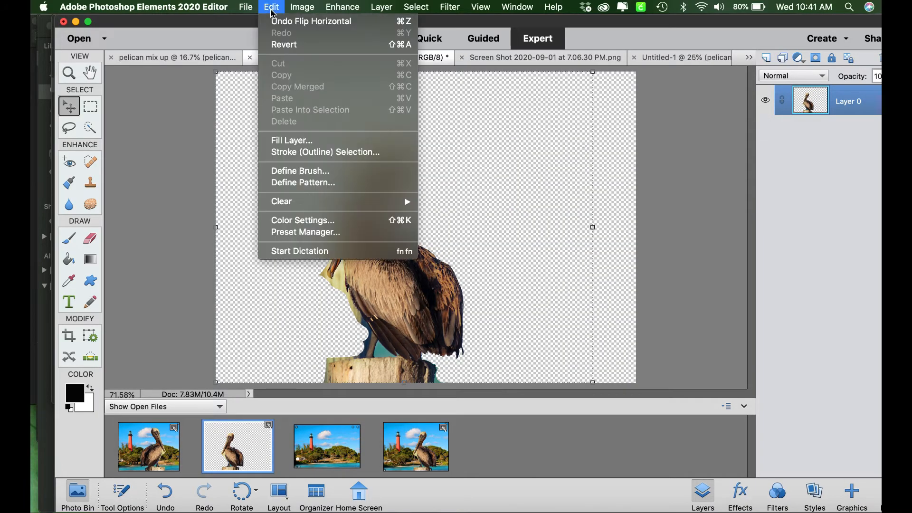
{"action": "left_click", "coordinate": [275, 21]}
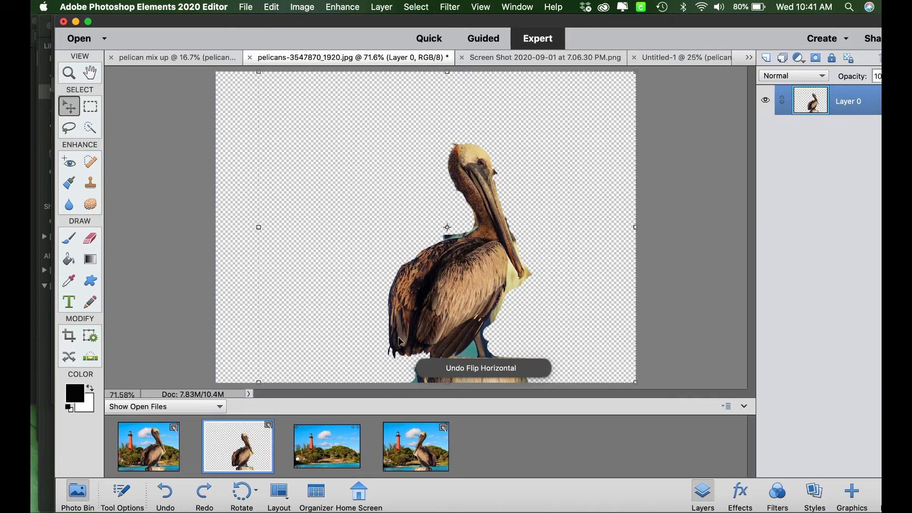
Delete the flipped pelican layer from the 16 x 12 inch lighthouse composite.
{"action": "left_click", "coordinate": [420, 457]}
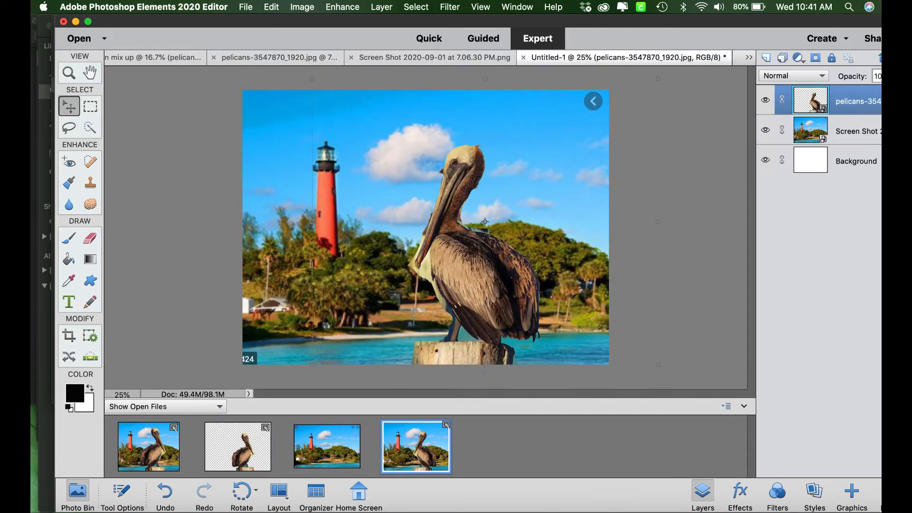
{"action": "left_click", "coordinate": [867, 58]}
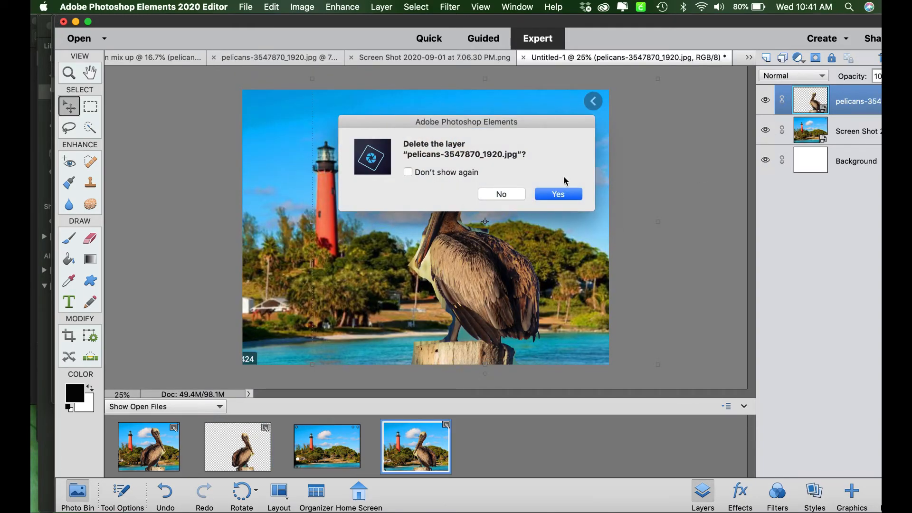
{"action": "left_click", "coordinate": [560, 192]}
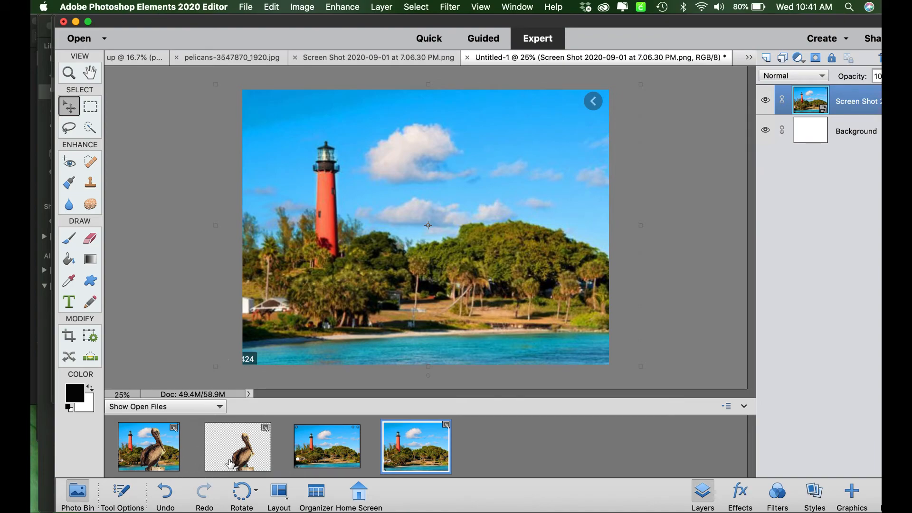
Add the unflipped pelican to the lighthouse composite, scaled to about 279%, beside the lighthouse with its post on the lower edge.
{"action": "left_click_drag", "start_coordinate": [236, 462], "coordinate": [452, 292]}
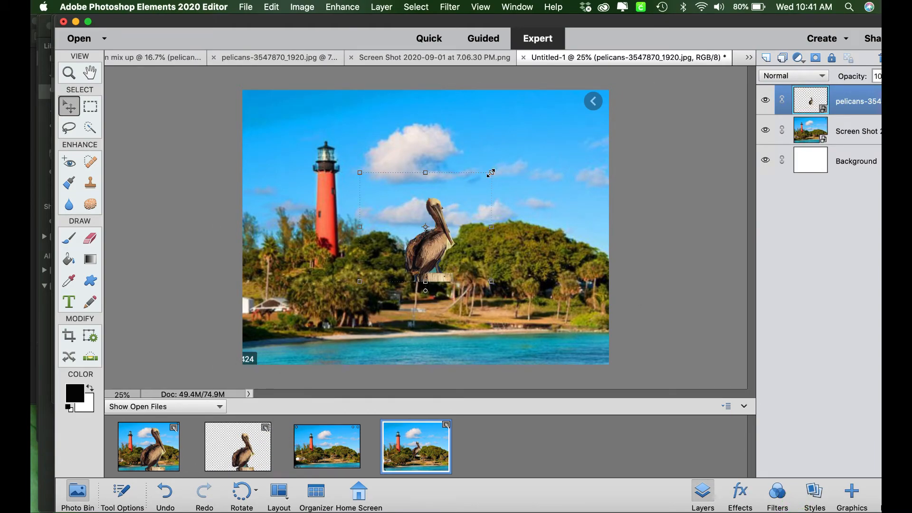
{"action": "left_click_drag", "start_coordinate": [491, 173], "coordinate": [710, 48]}
{"action": "left_click_drag", "start_coordinate": [541, 203], "coordinate": [452, 301]}
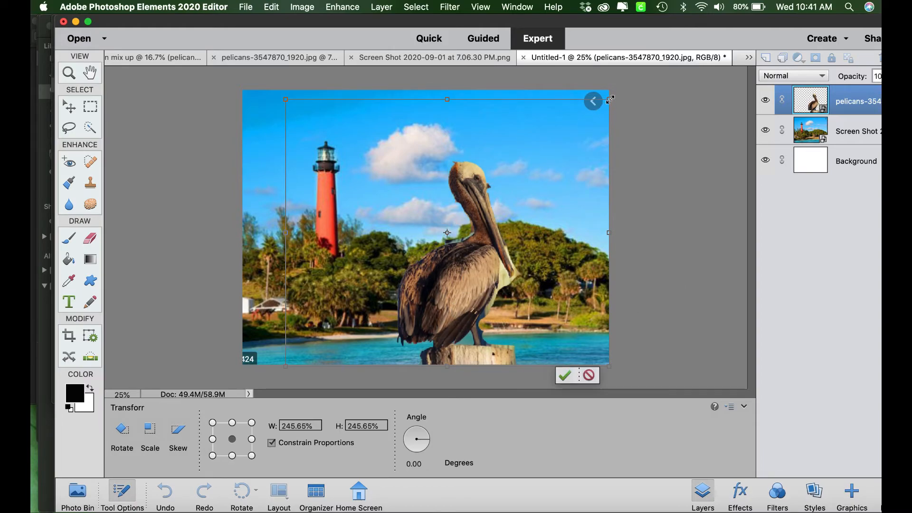
{"action": "left_click_drag", "start_coordinate": [610, 98], "coordinate": [653, 63]}
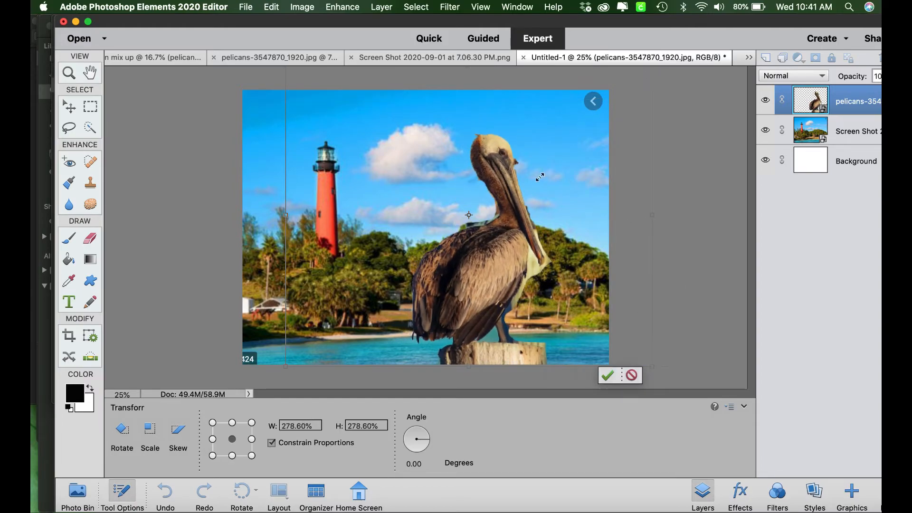
{"action": "left_click_drag", "start_coordinate": [488, 264], "coordinate": [463, 261]}
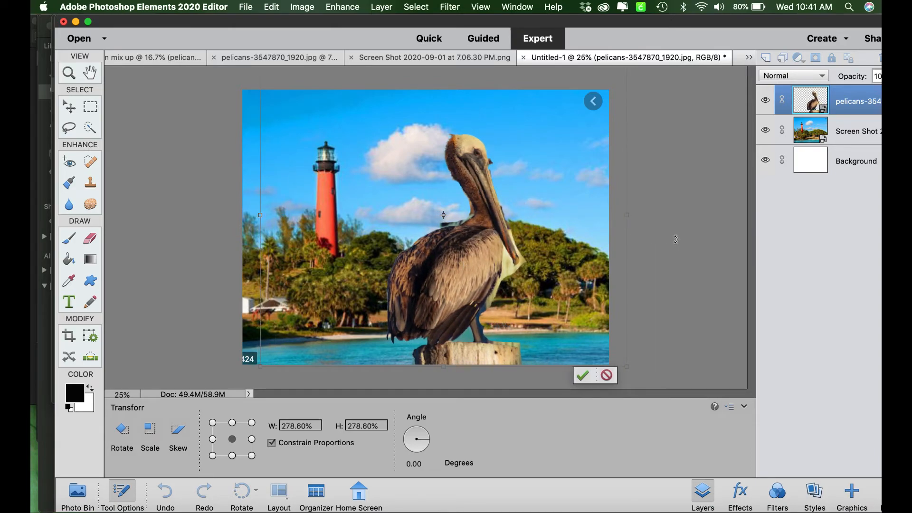
{"action": "left_click", "coordinate": [582, 377]}
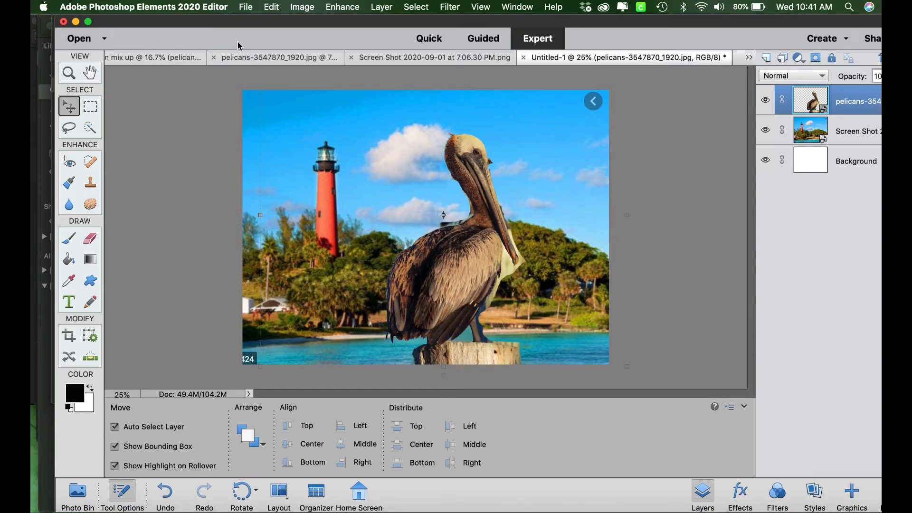
Set up an actual-size portrait print of the composite on US Letter paper, shifting the image so the lighthouse half fills the page.
{"action": "left_click", "coordinate": [245, 9]}
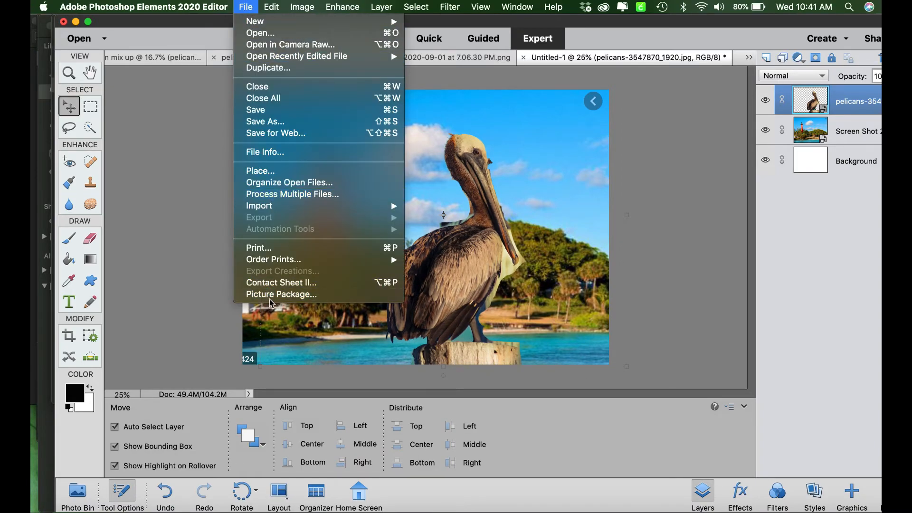
{"action": "left_click", "coordinate": [277, 245]}
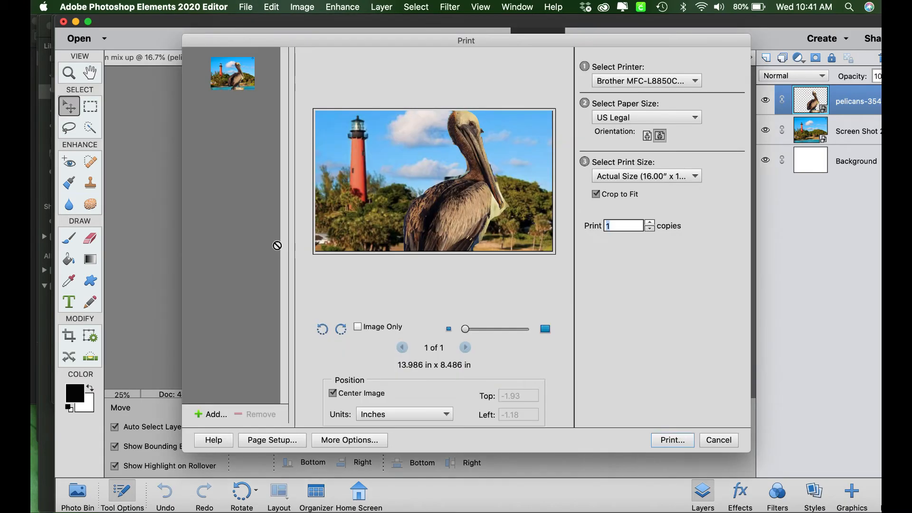
{"action": "left_click", "coordinate": [646, 136]}
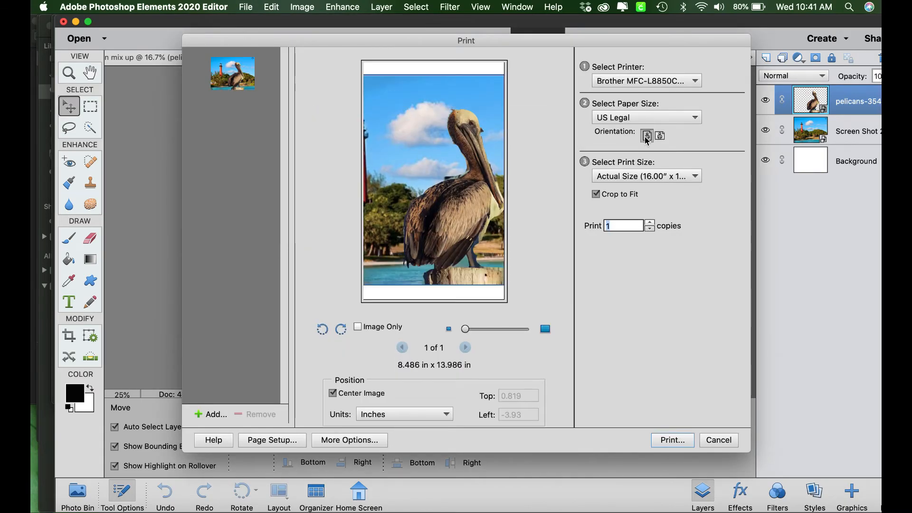
{"action": "left_click_drag", "start_coordinate": [463, 231], "coordinate": [533, 228]}
{"action": "left_click_drag", "start_coordinate": [523, 227], "coordinate": [523, 227]}
{"action": "left_click", "coordinate": [695, 118]}
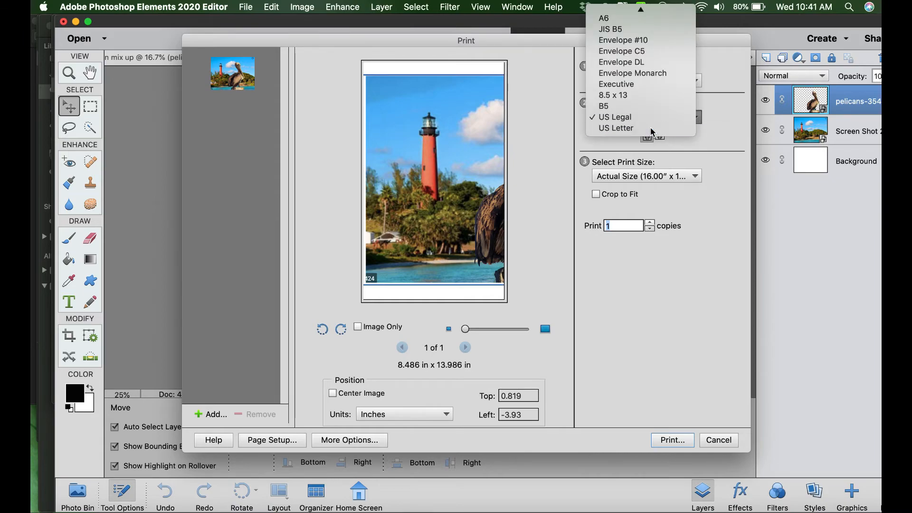
{"action": "left_click", "coordinate": [651, 127]}
{"action": "left_click_drag", "start_coordinate": [449, 219], "coordinate": [568, 207]}
Print the lighthouse half of the composite, continuing past the resolution and color matching warnings.
{"action": "left_click", "coordinate": [682, 440]}
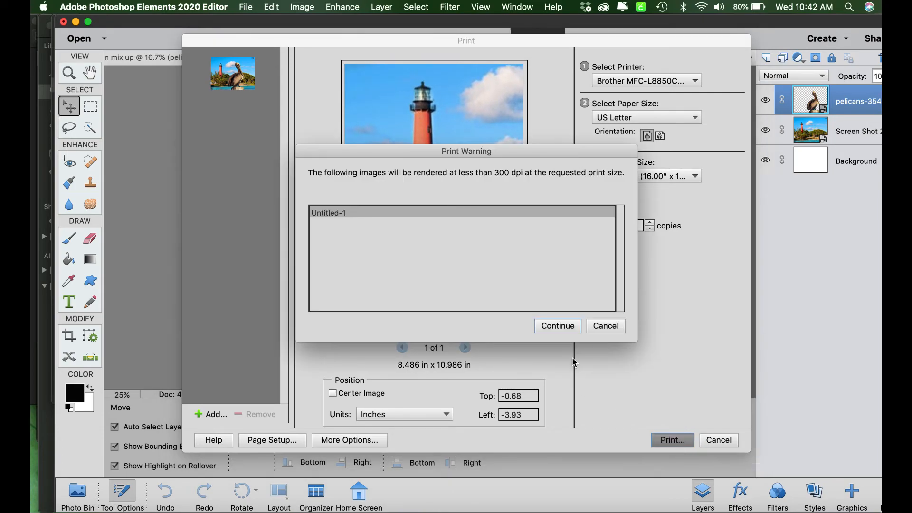
{"action": "left_click", "coordinate": [577, 327]}
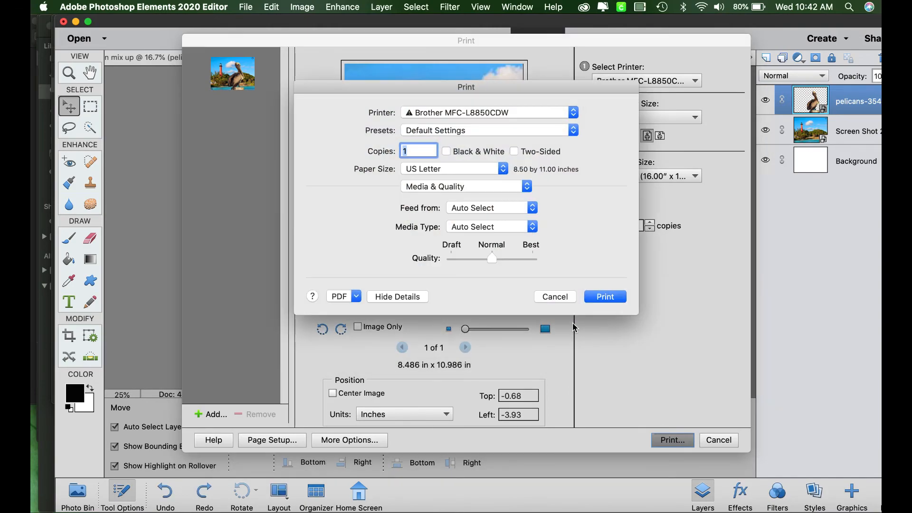
{"action": "left_click", "coordinate": [612, 300]}
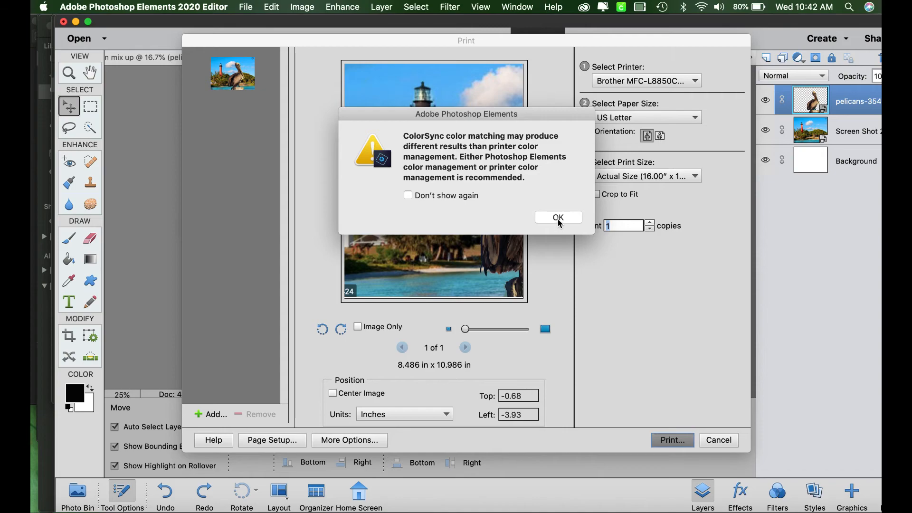
{"action": "left_click", "coordinate": [558, 218]}
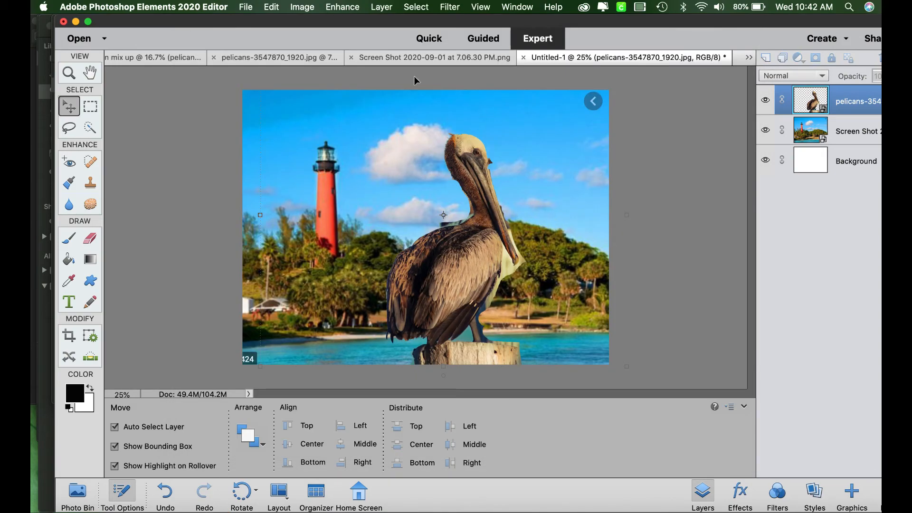
Set up a second portrait print of the composite, shifting the image so the pelican half fills the page.
{"action": "left_click", "coordinate": [247, 7]}
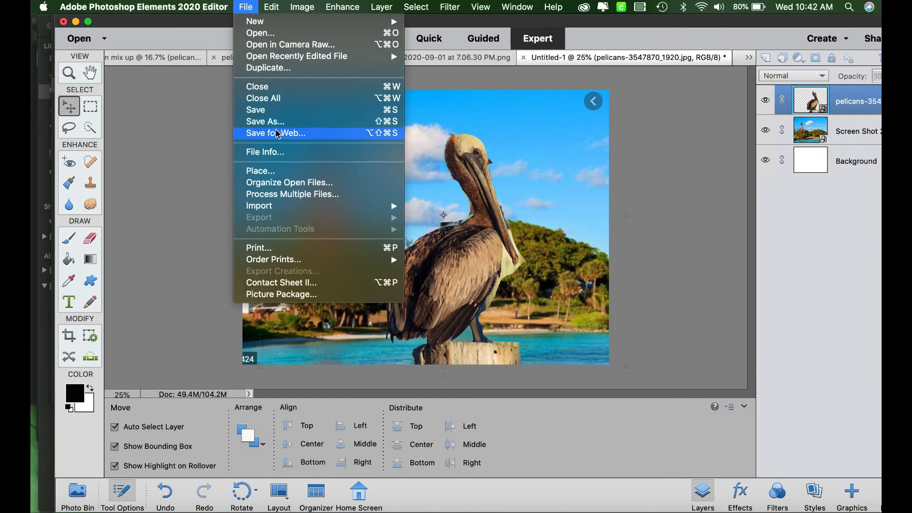
{"action": "left_click", "coordinate": [256, 250]}
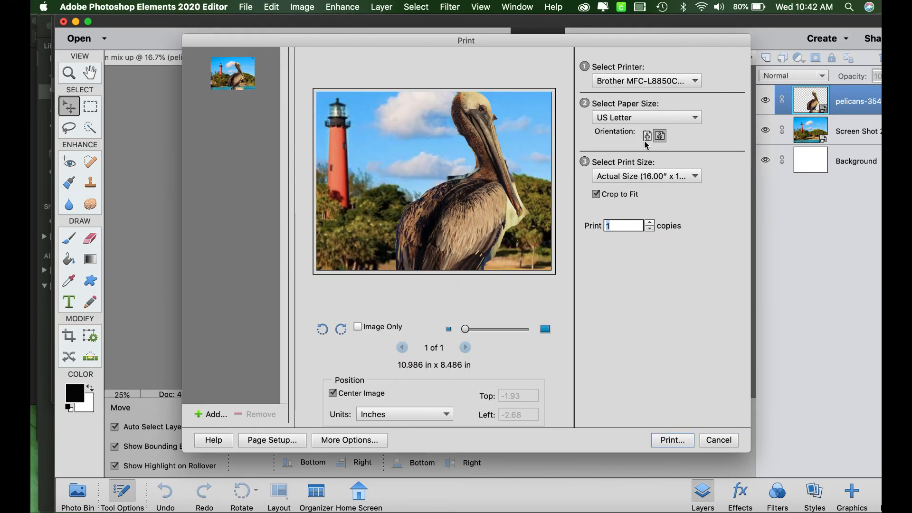
{"action": "left_click", "coordinate": [647, 136]}
{"action": "left_click_drag", "start_coordinate": [414, 223], "coordinate": [345, 200]}
Print the pelican half of the composite, continuing past the resolution and color matching warnings.
{"action": "left_click", "coordinate": [671, 442]}
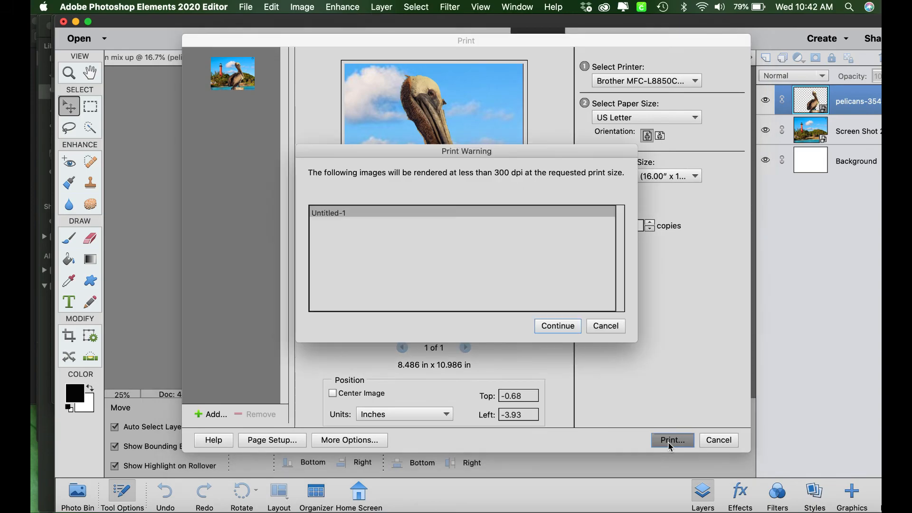
{"action": "left_click", "coordinate": [561, 327]}
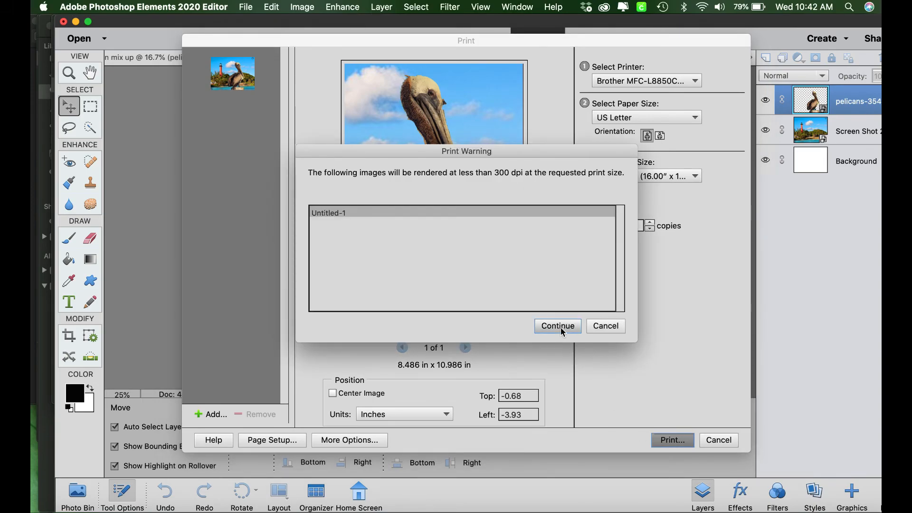
{"action": "left_click", "coordinate": [597, 296]}
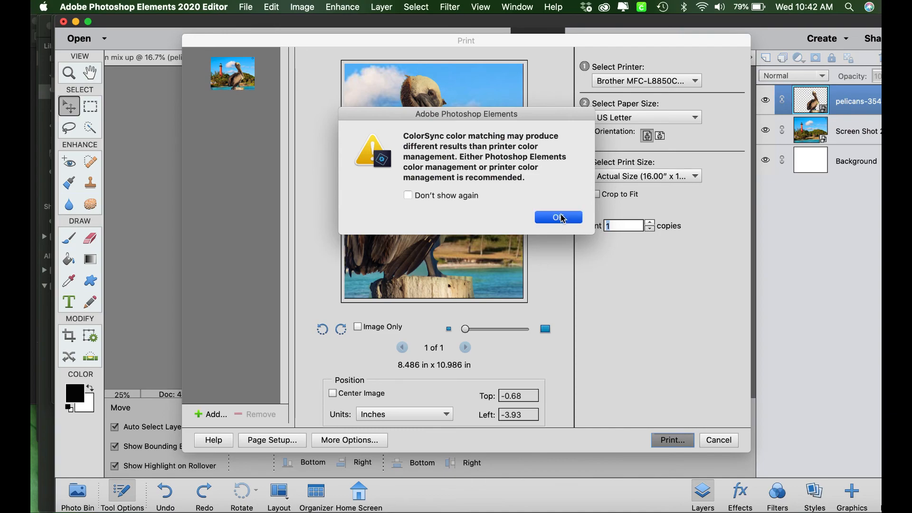
{"action": "left_click", "coordinate": [558, 216]}
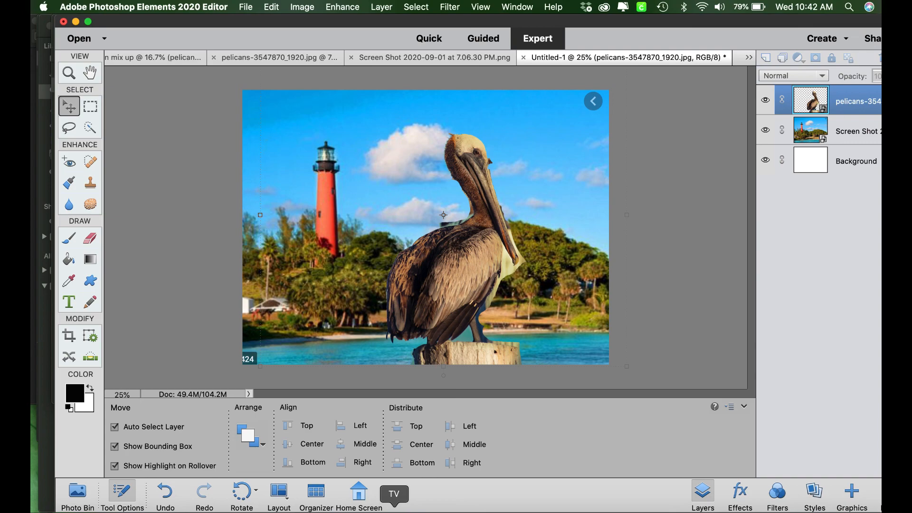
Switch to Safari.
{"action": "left_click", "coordinate": [512, 507]}
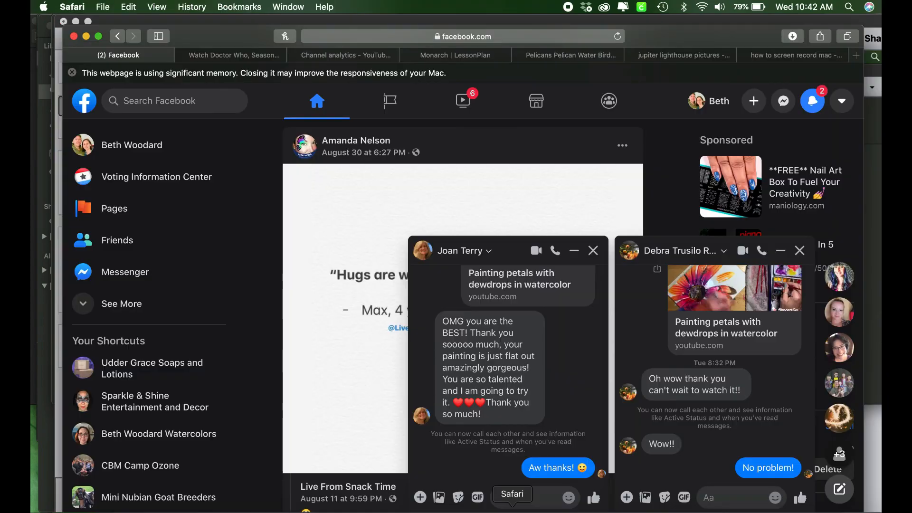